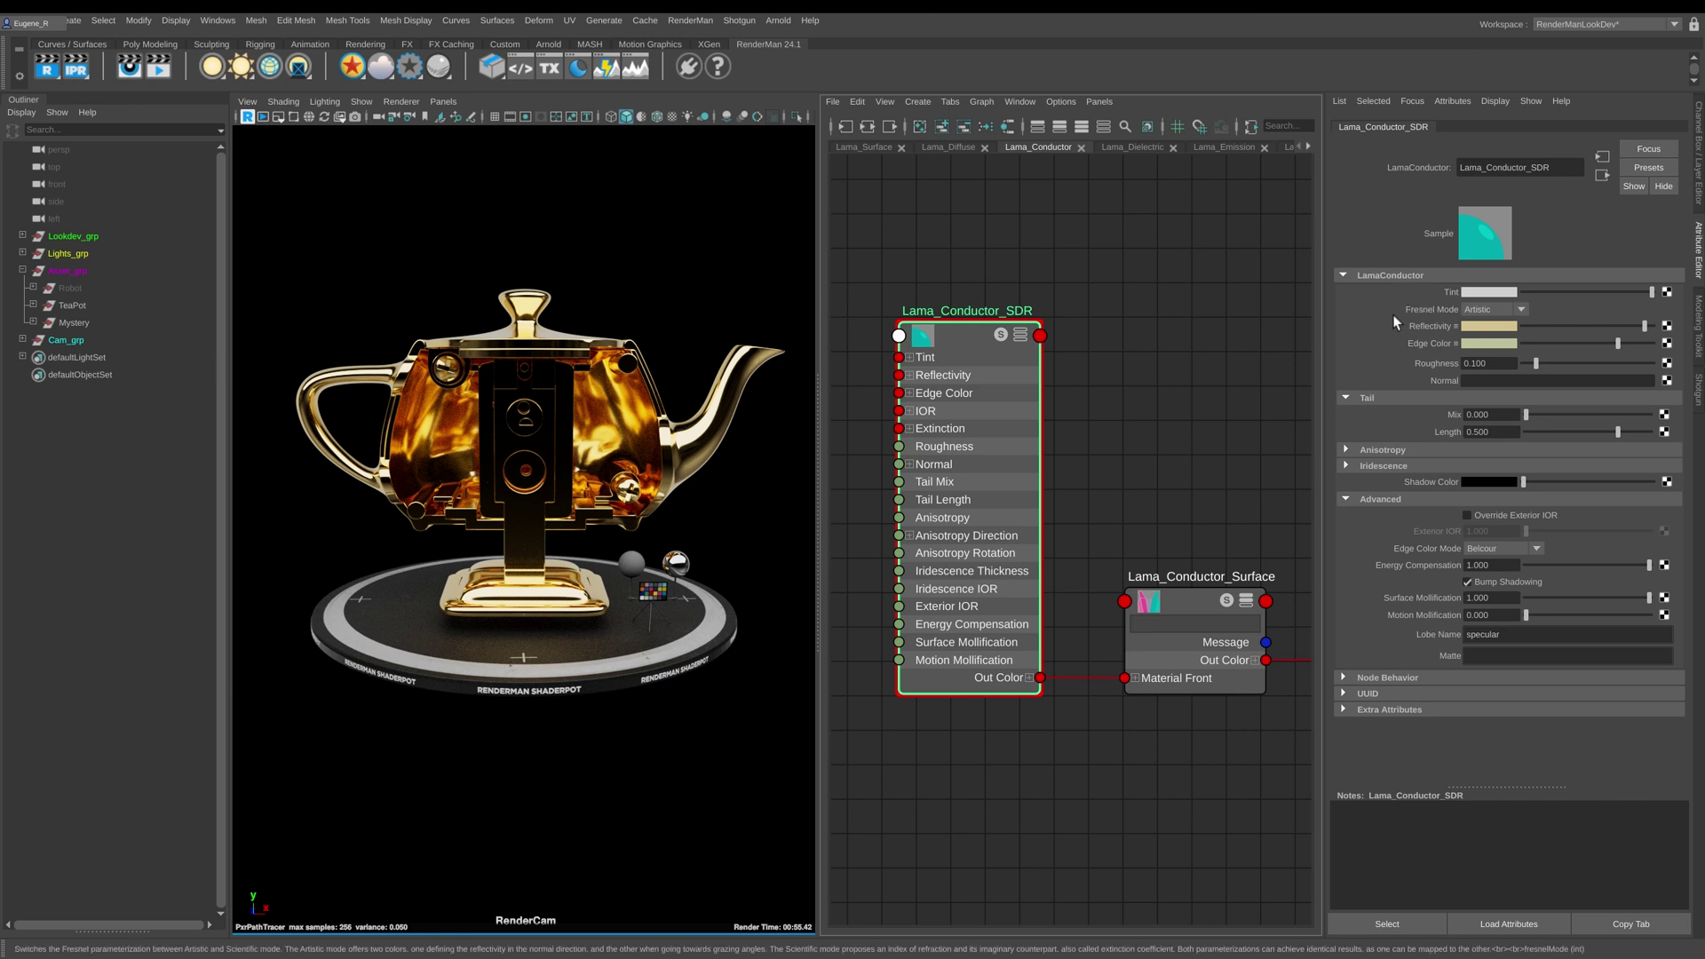
Switch Lama_Conductor_SDR's Fresnel Mode from Artistic to Scientific, giving IOR and Extinction controls
click(1485, 311)
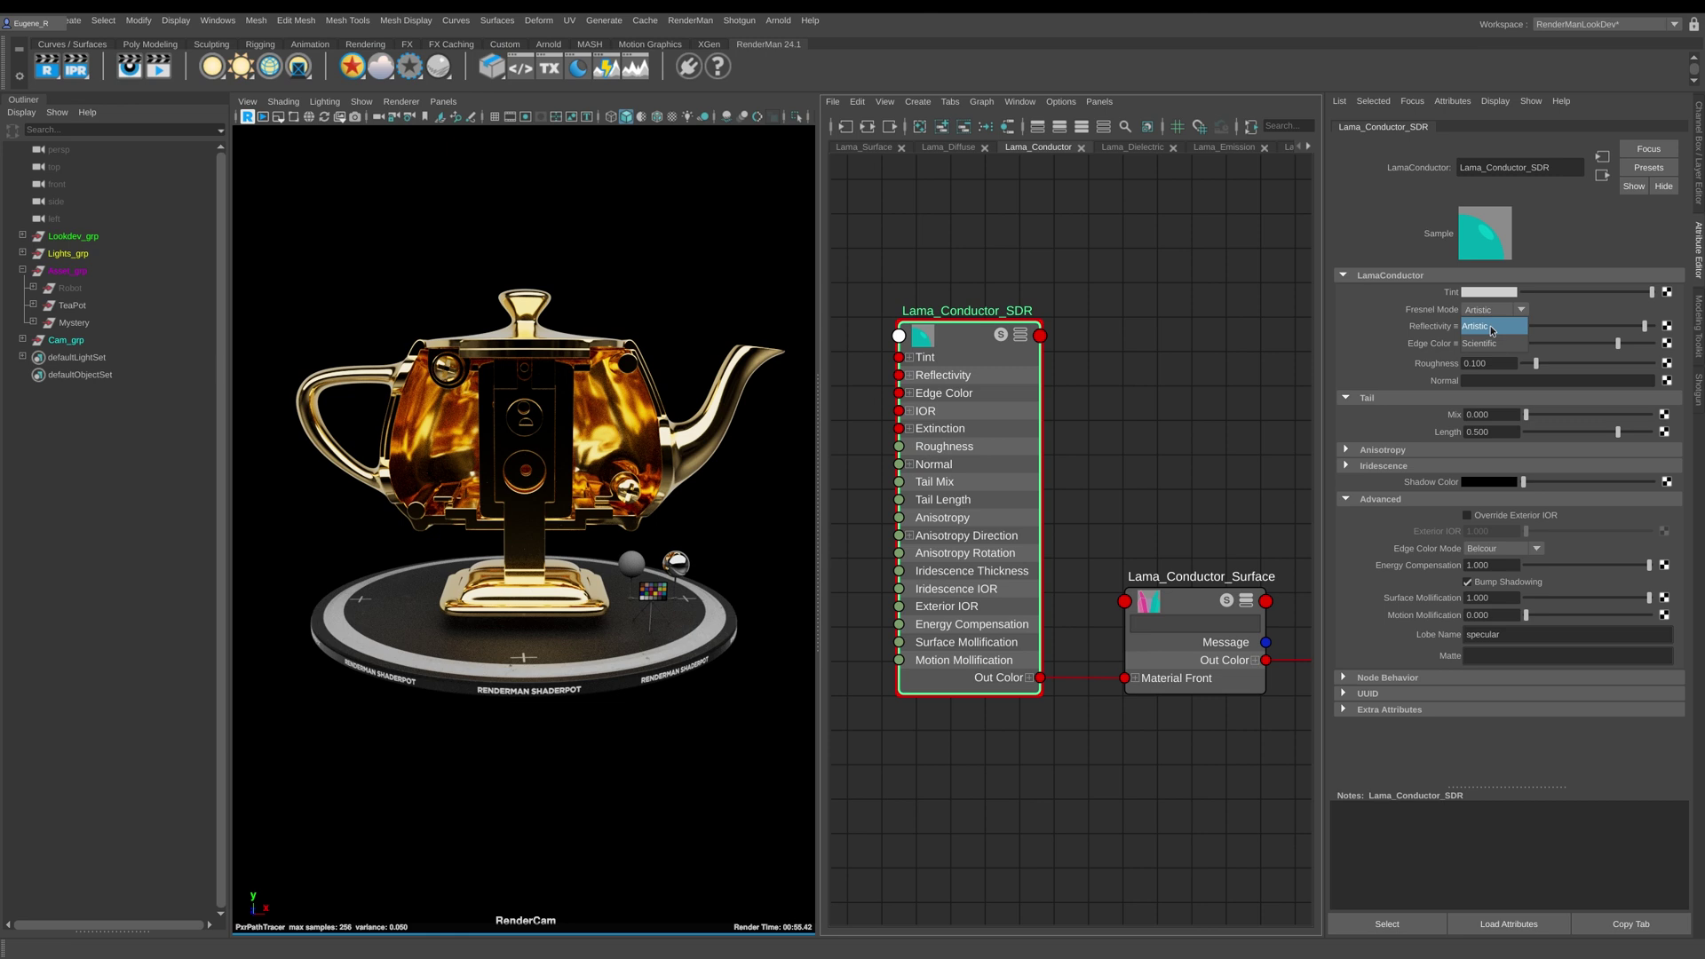
click(1385, 328)
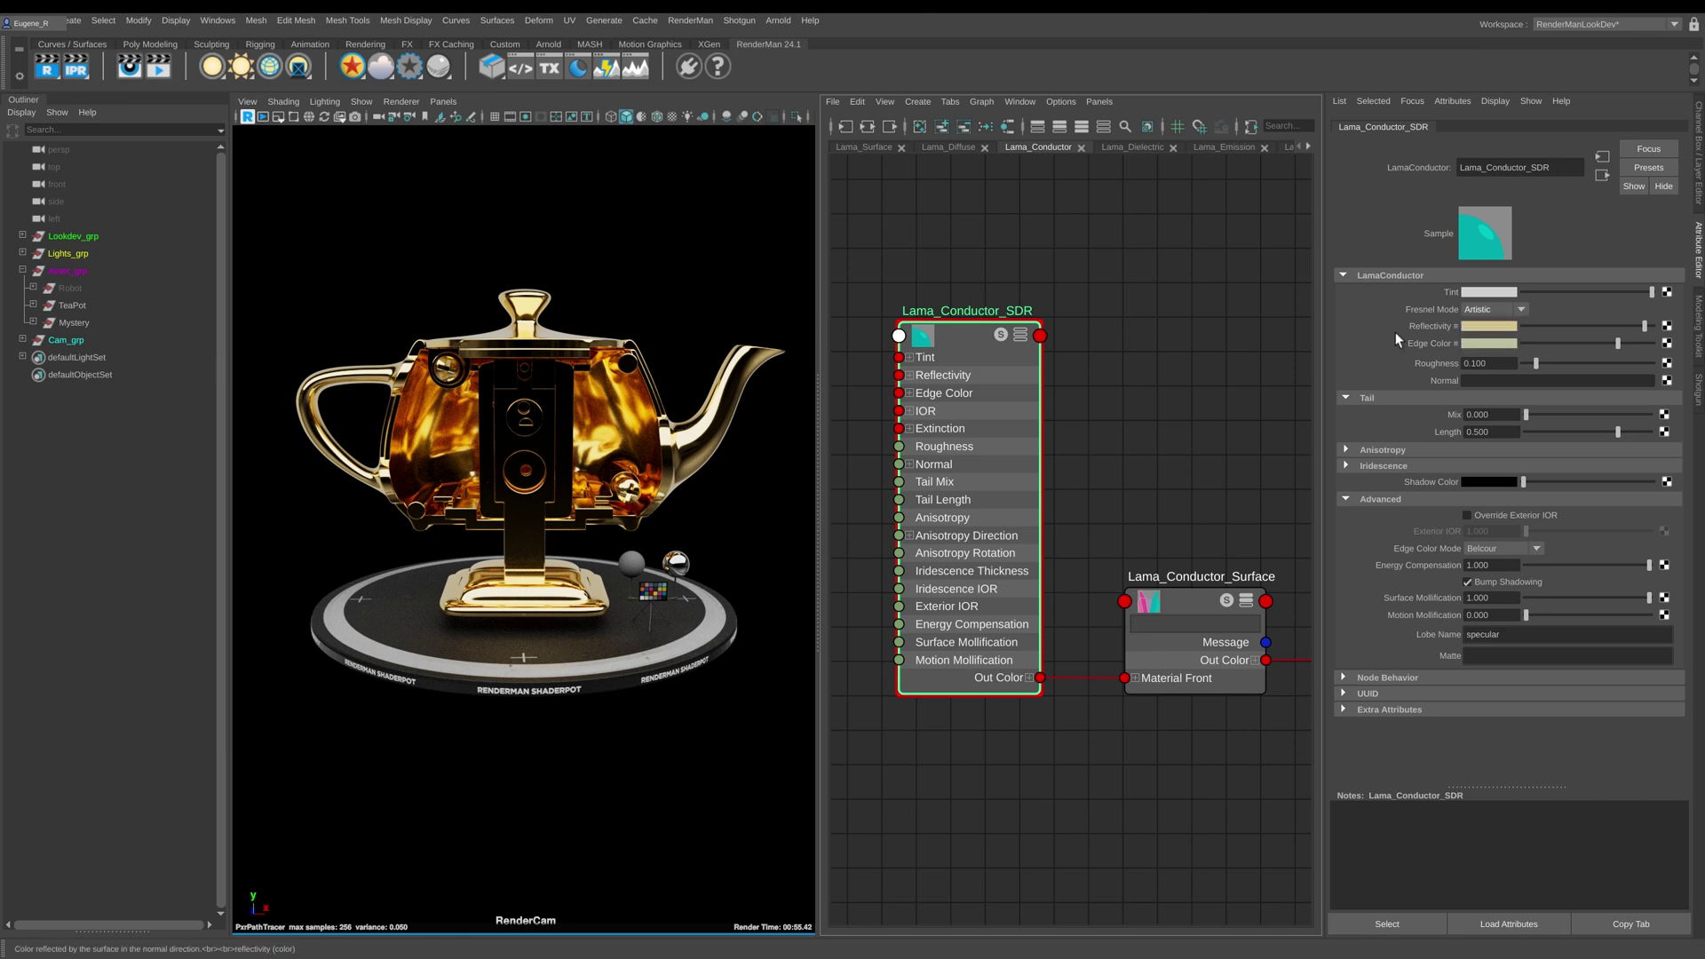
click(1472, 325)
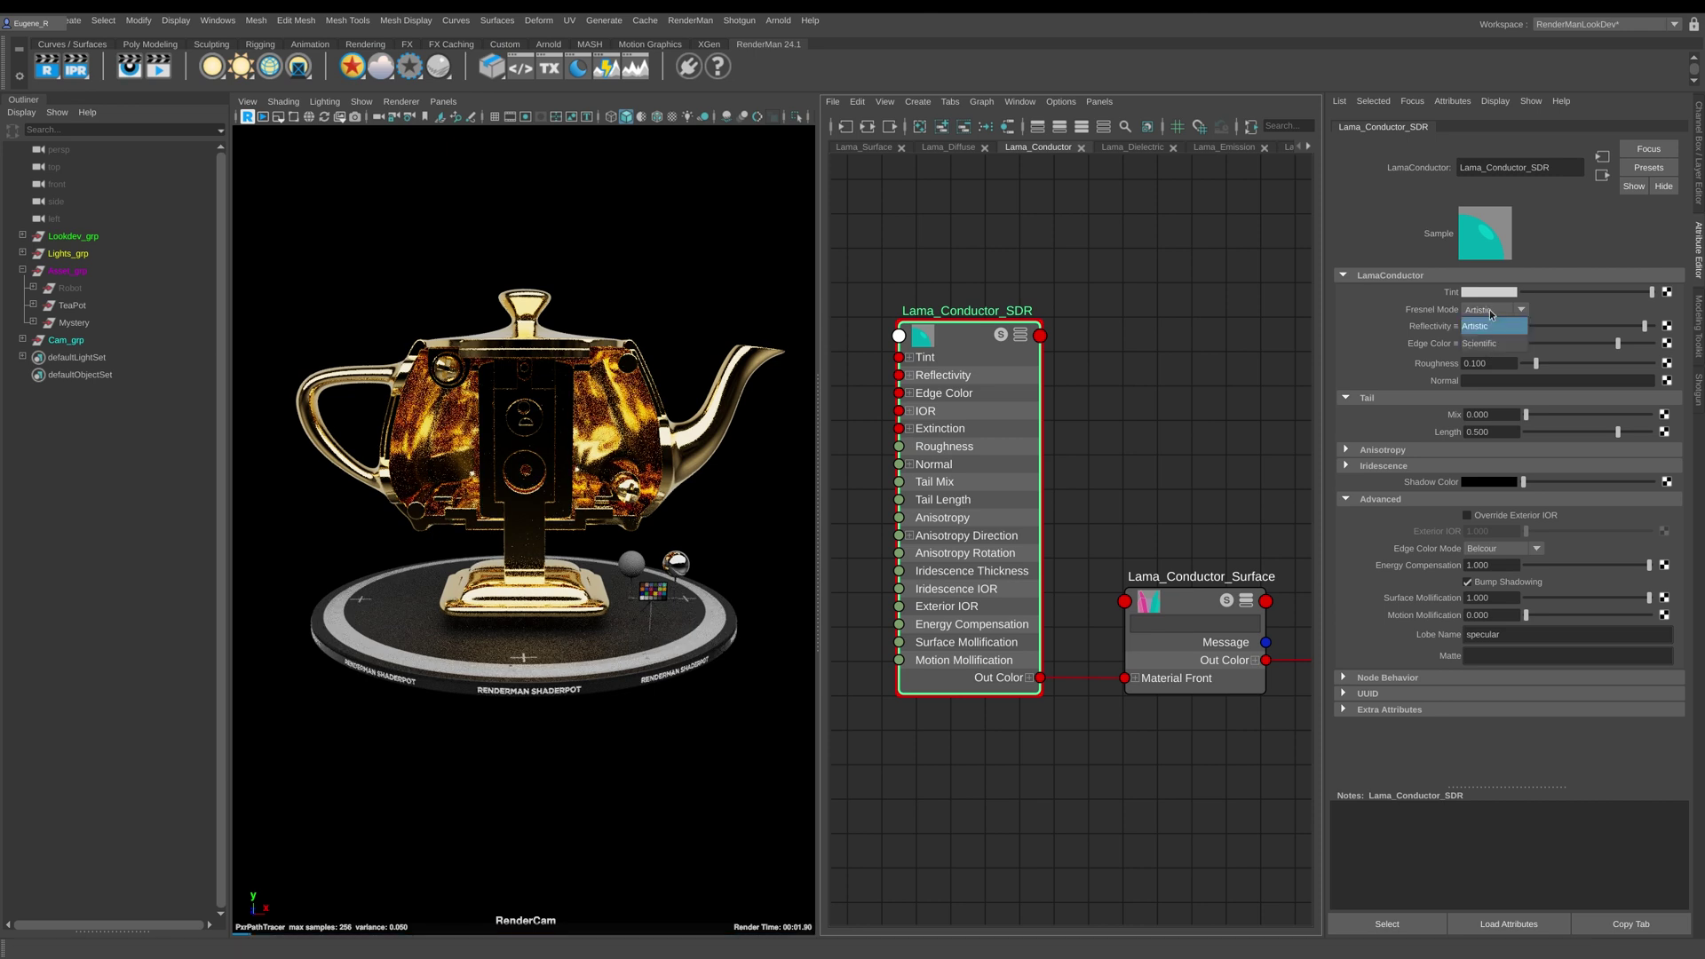
click(1491, 309)
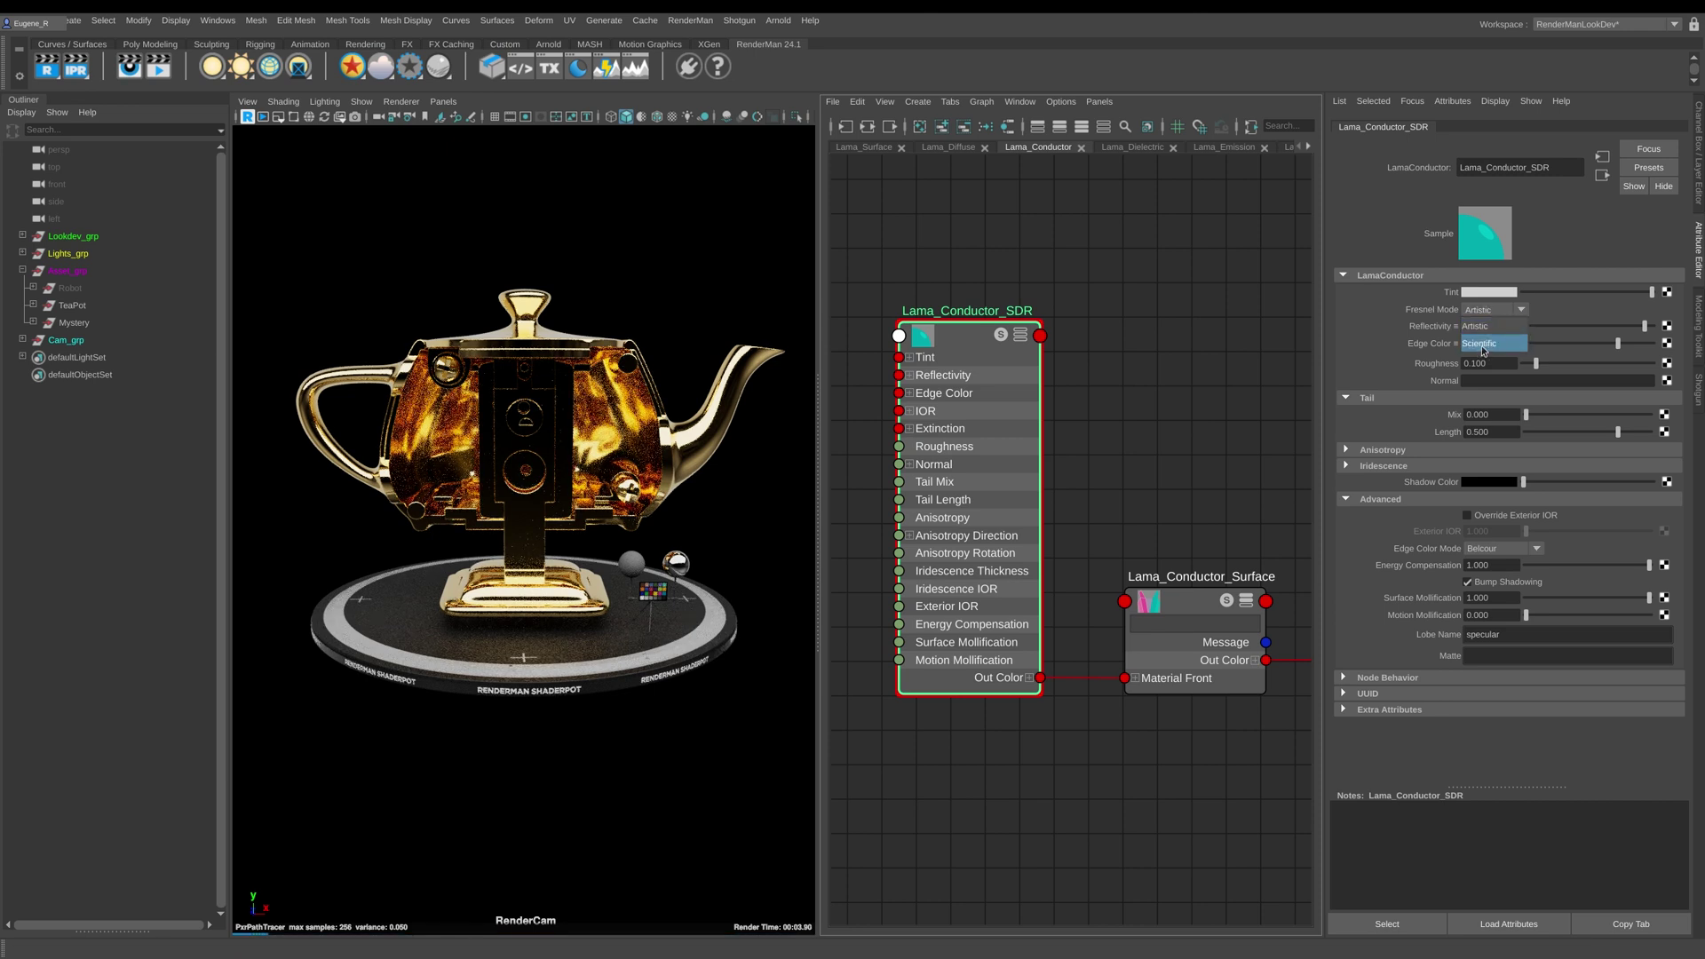
click(1476, 345)
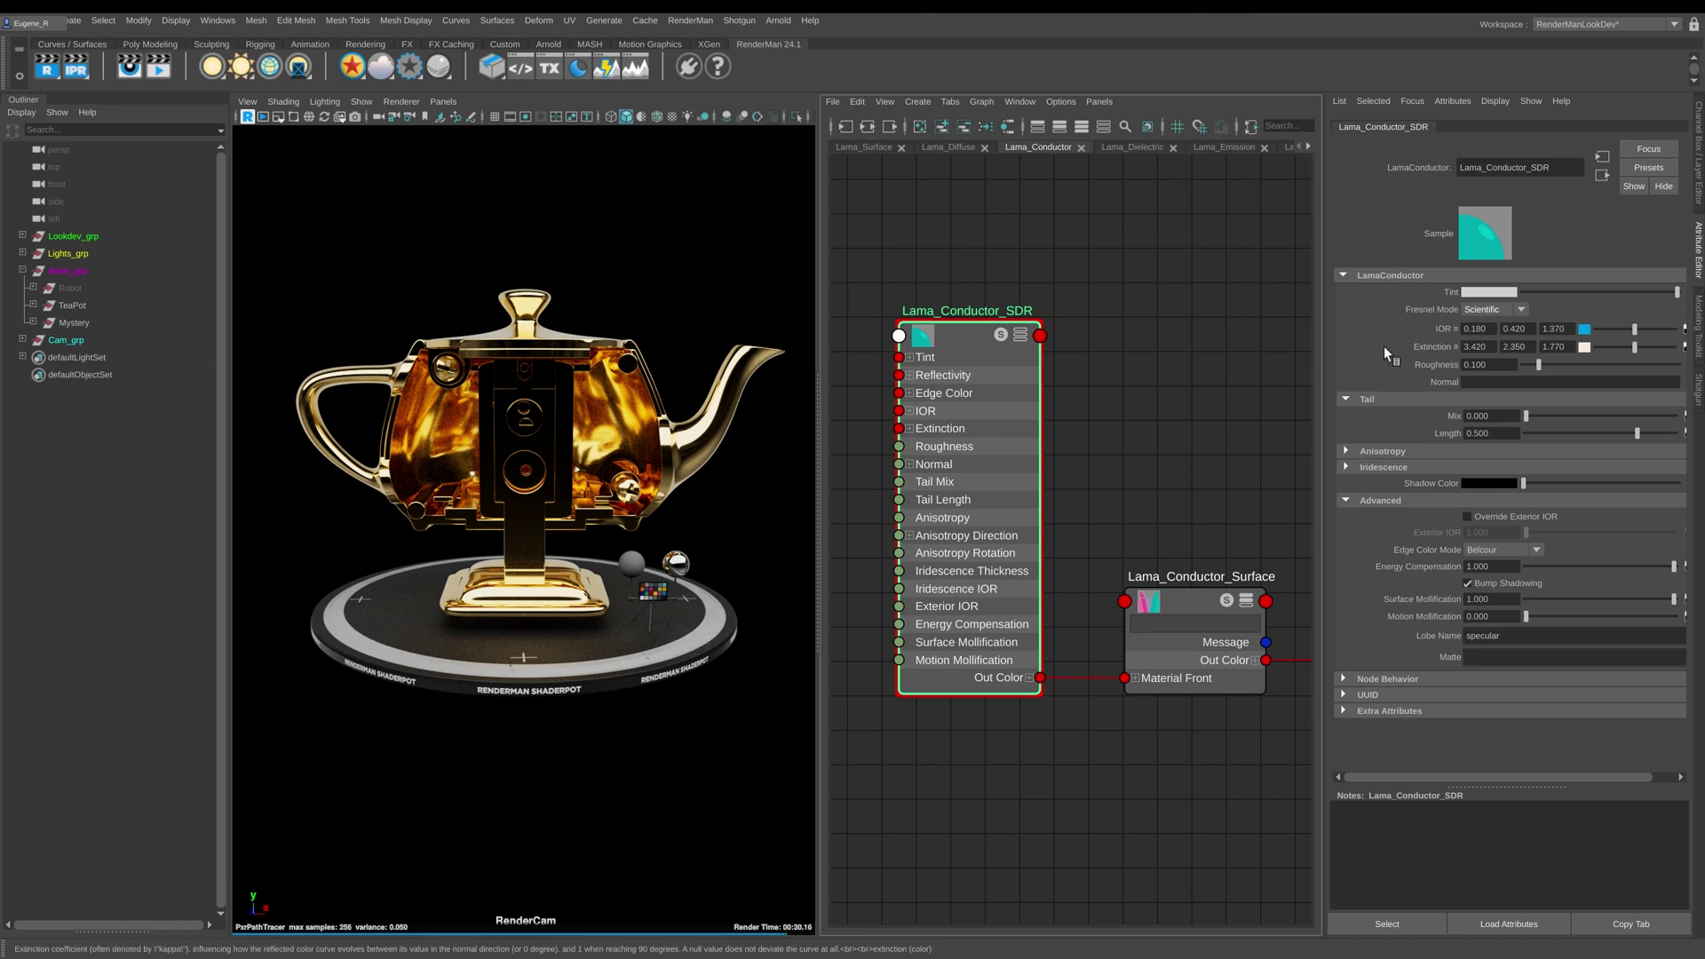
Restore Artistic Fresnel Mode and set the conductor Tint to a pale green
click(1505, 311)
click(1497, 326)
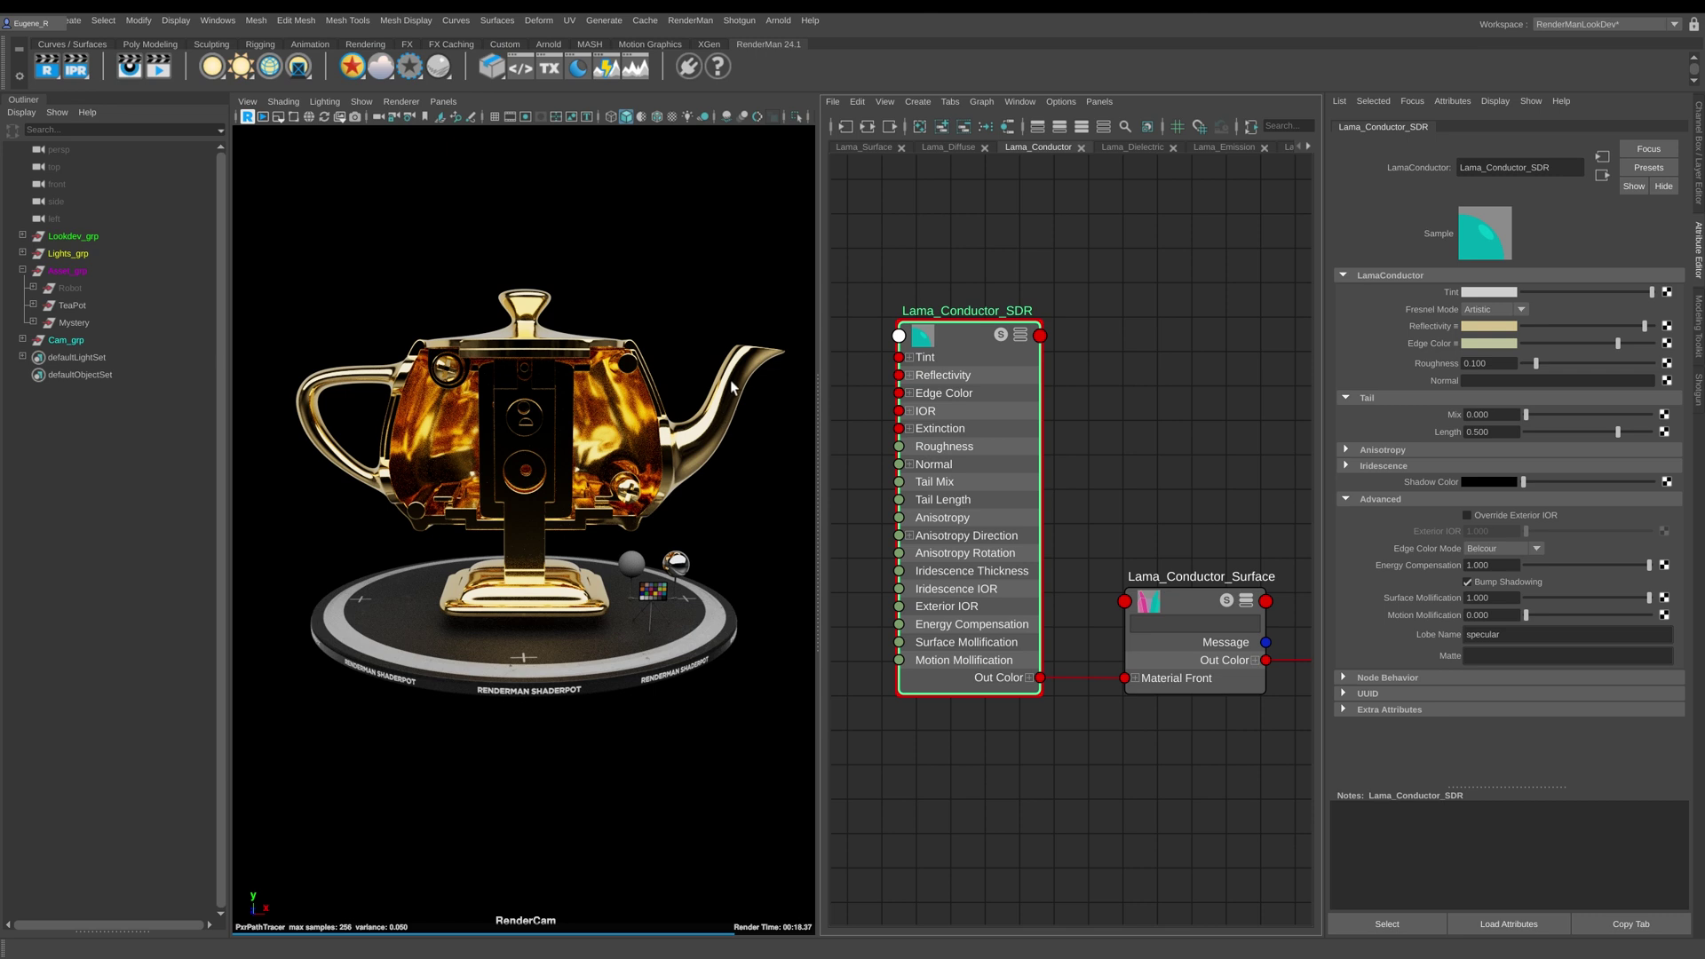
click(1477, 293)
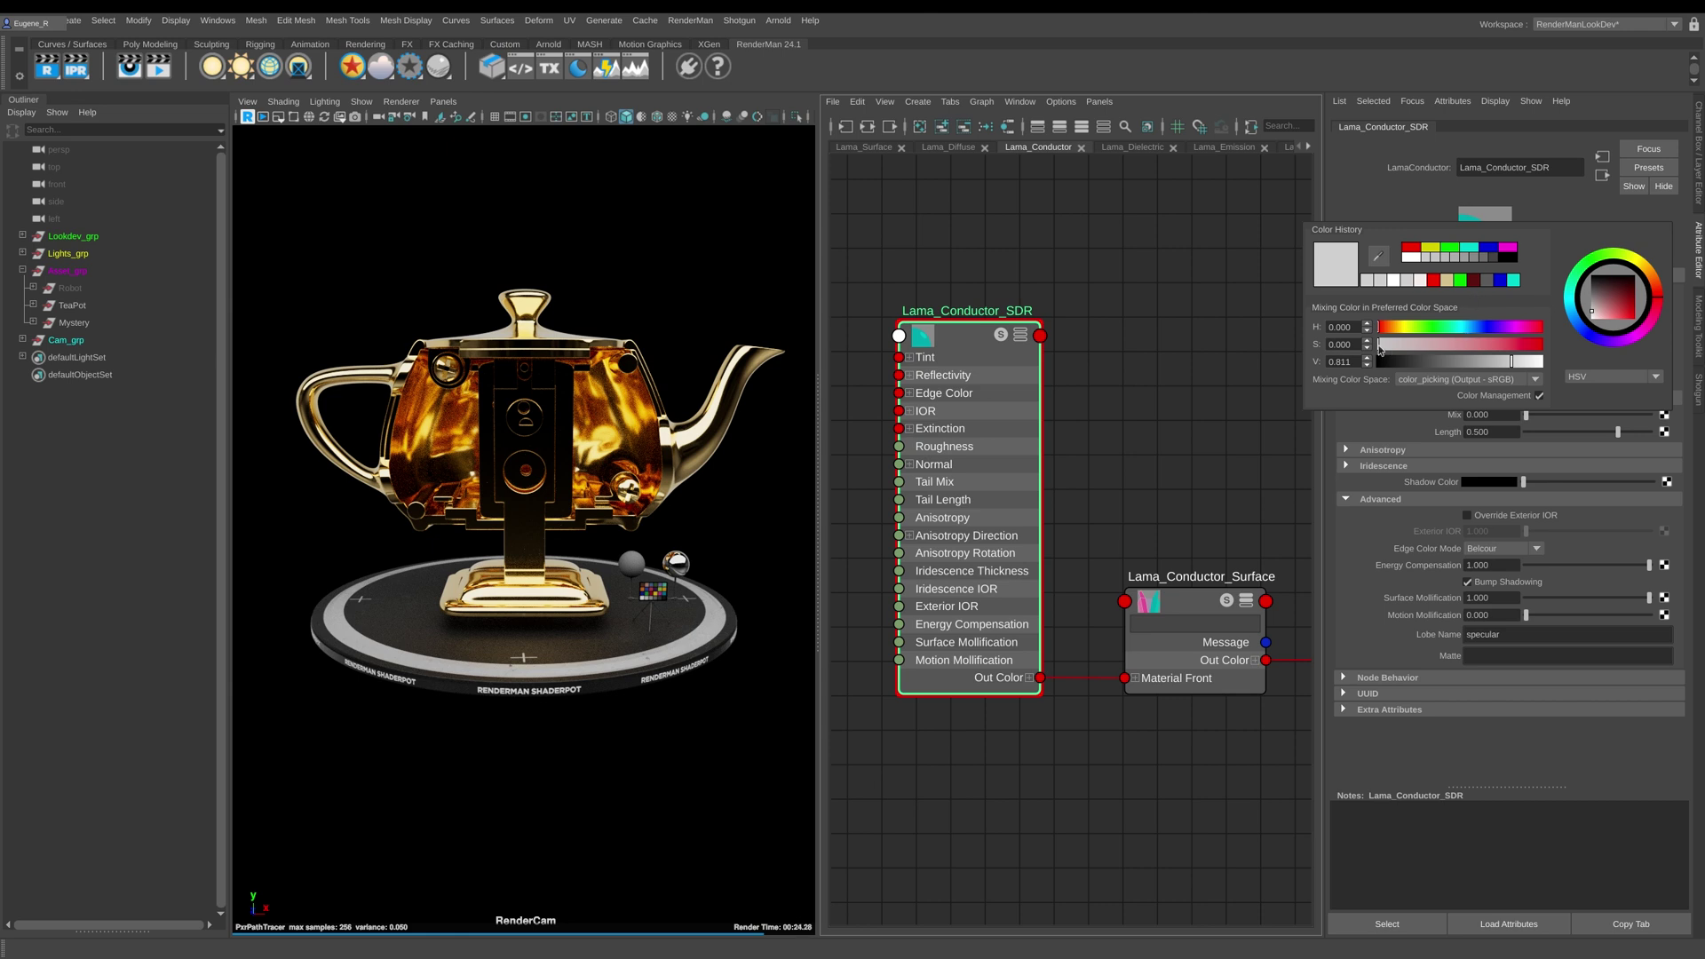
drag(1383, 349, 1392, 344)
click(1446, 326)
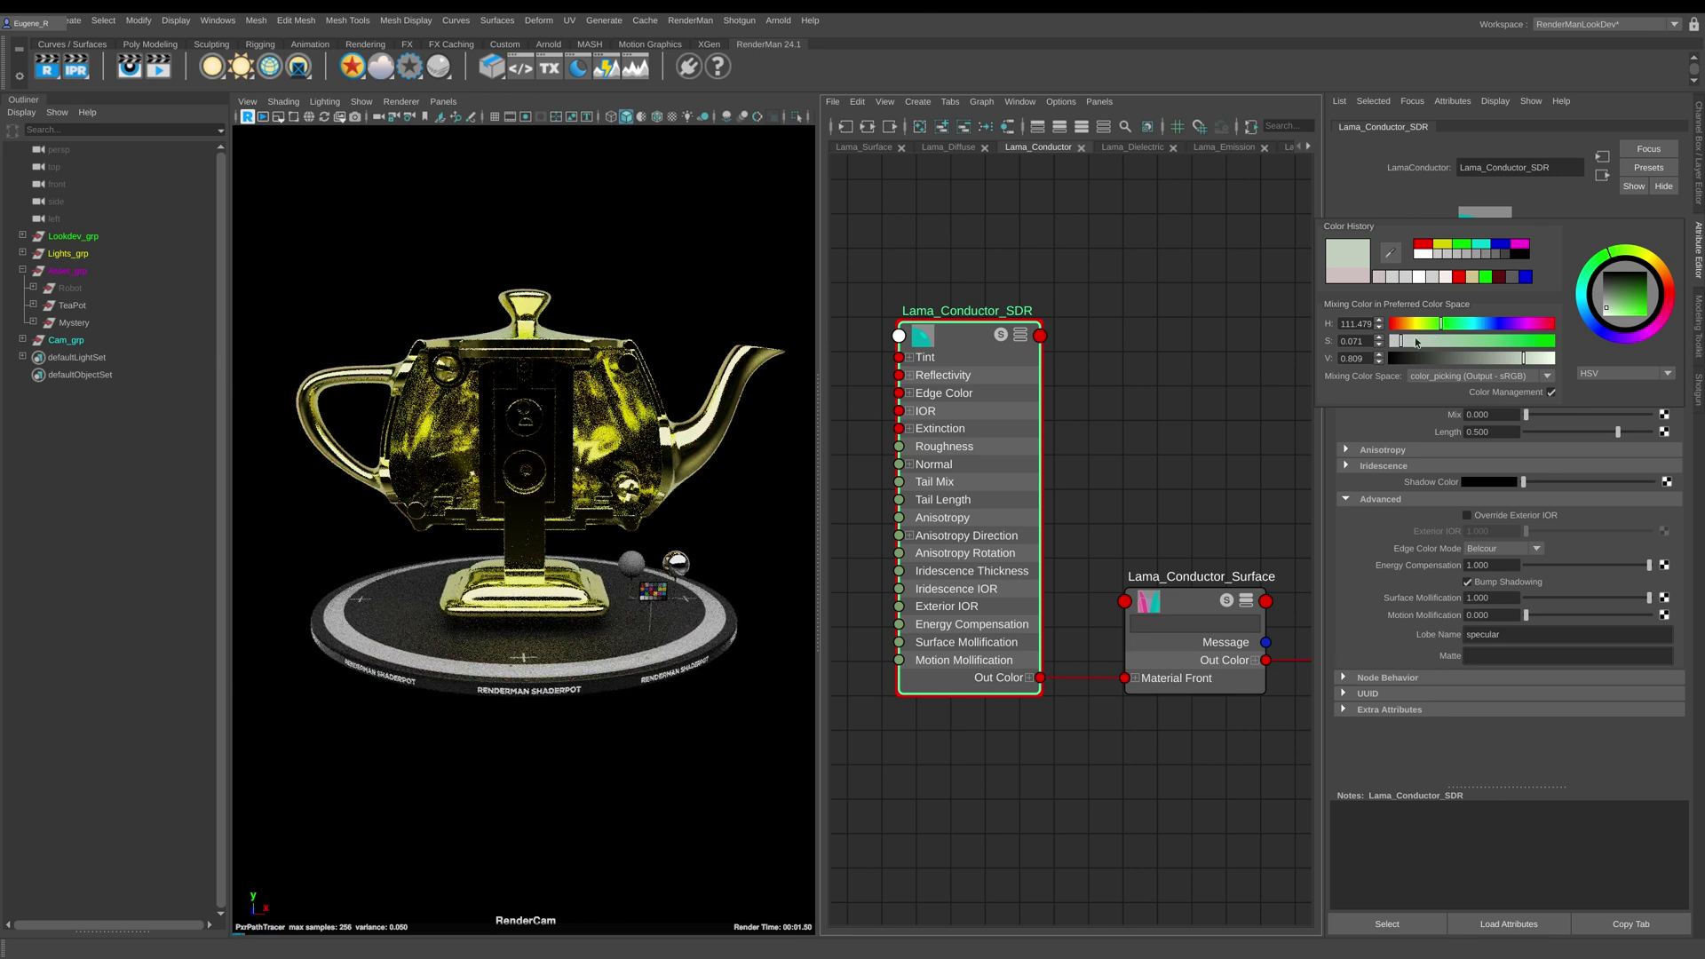
drag(1403, 345, 1400, 346)
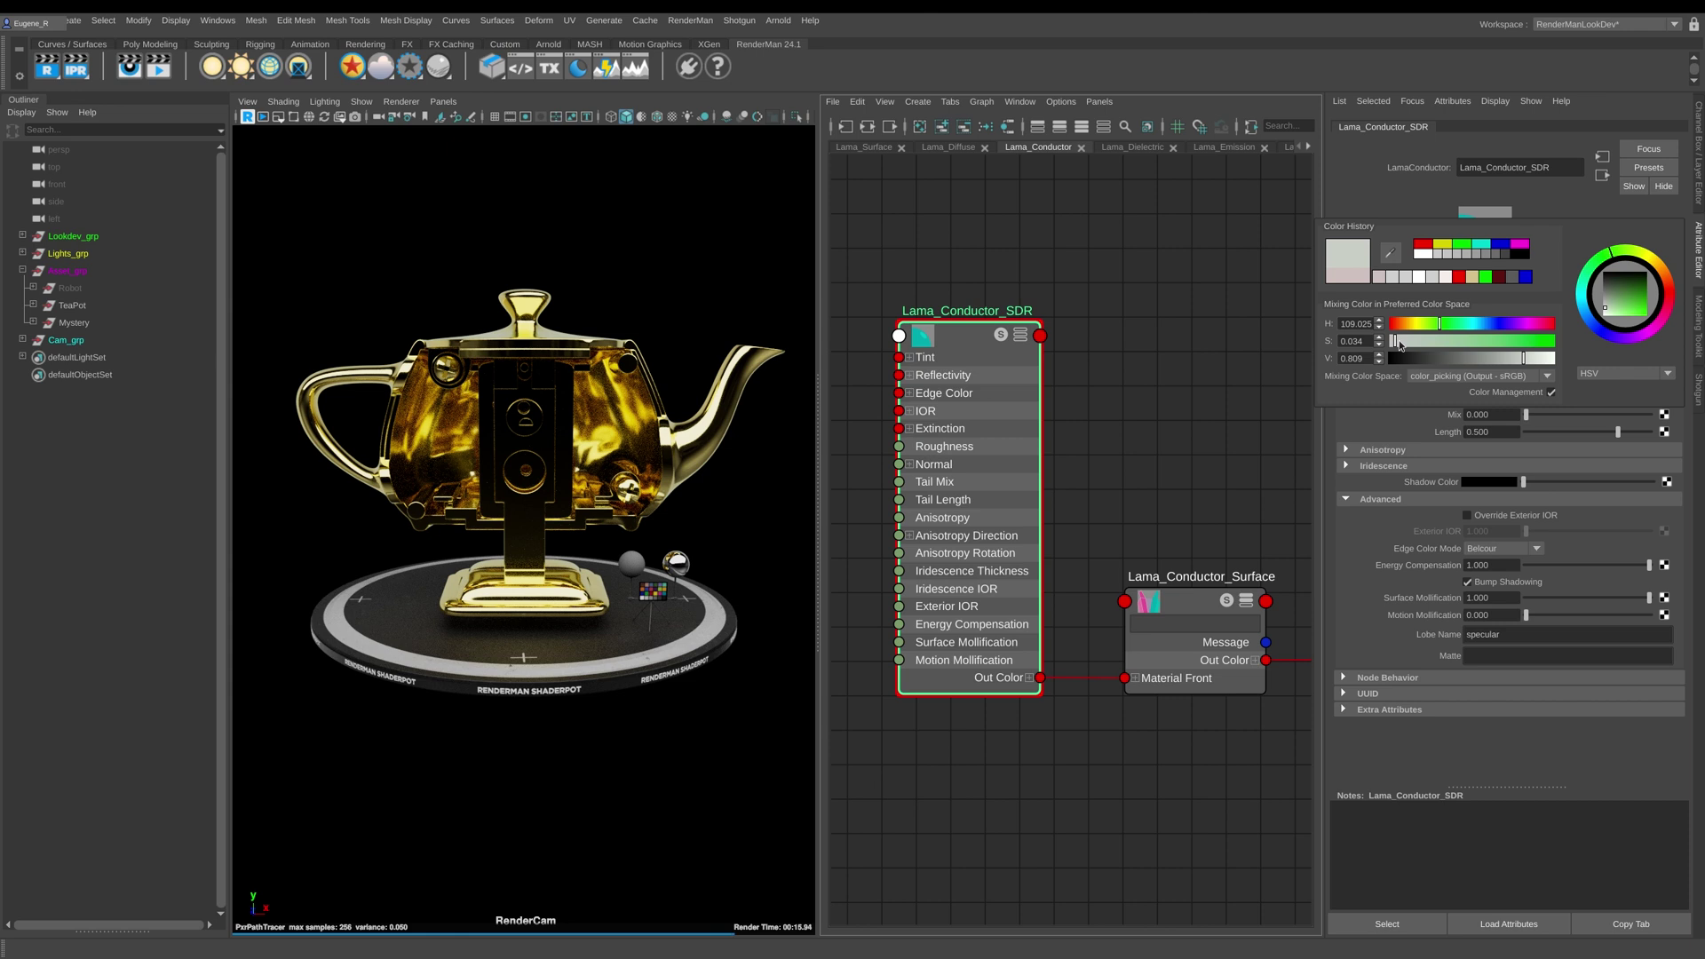
drag(1400, 344, 1424, 342)
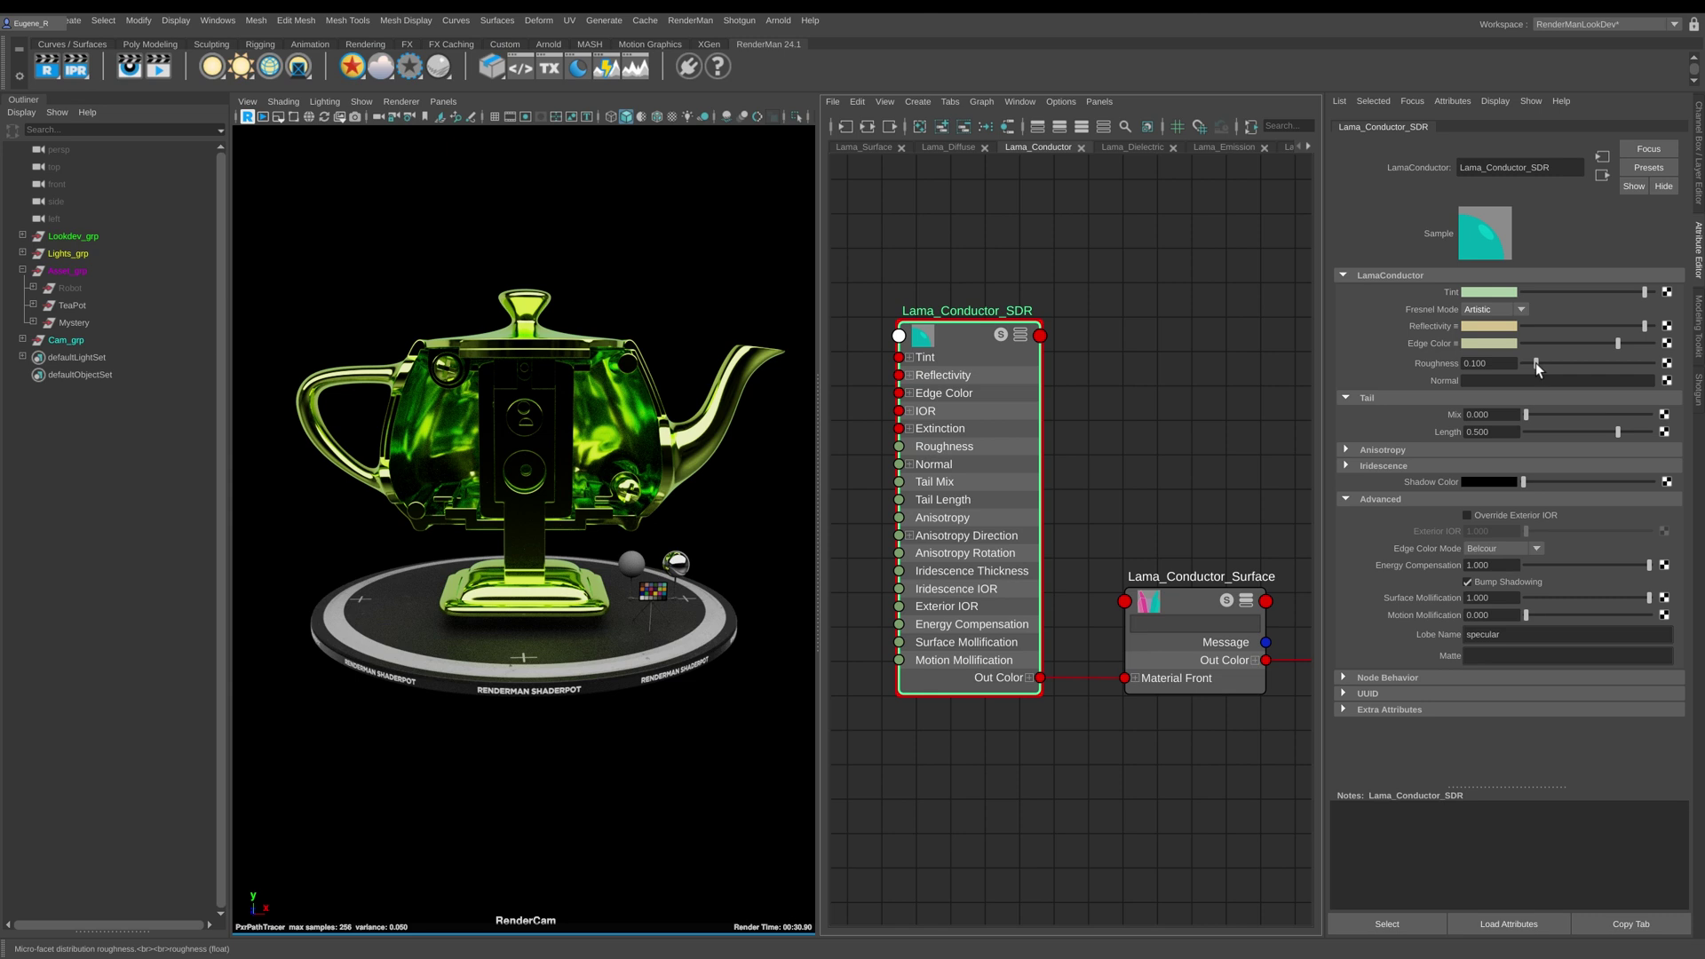
drag(1536, 362, 1565, 364)
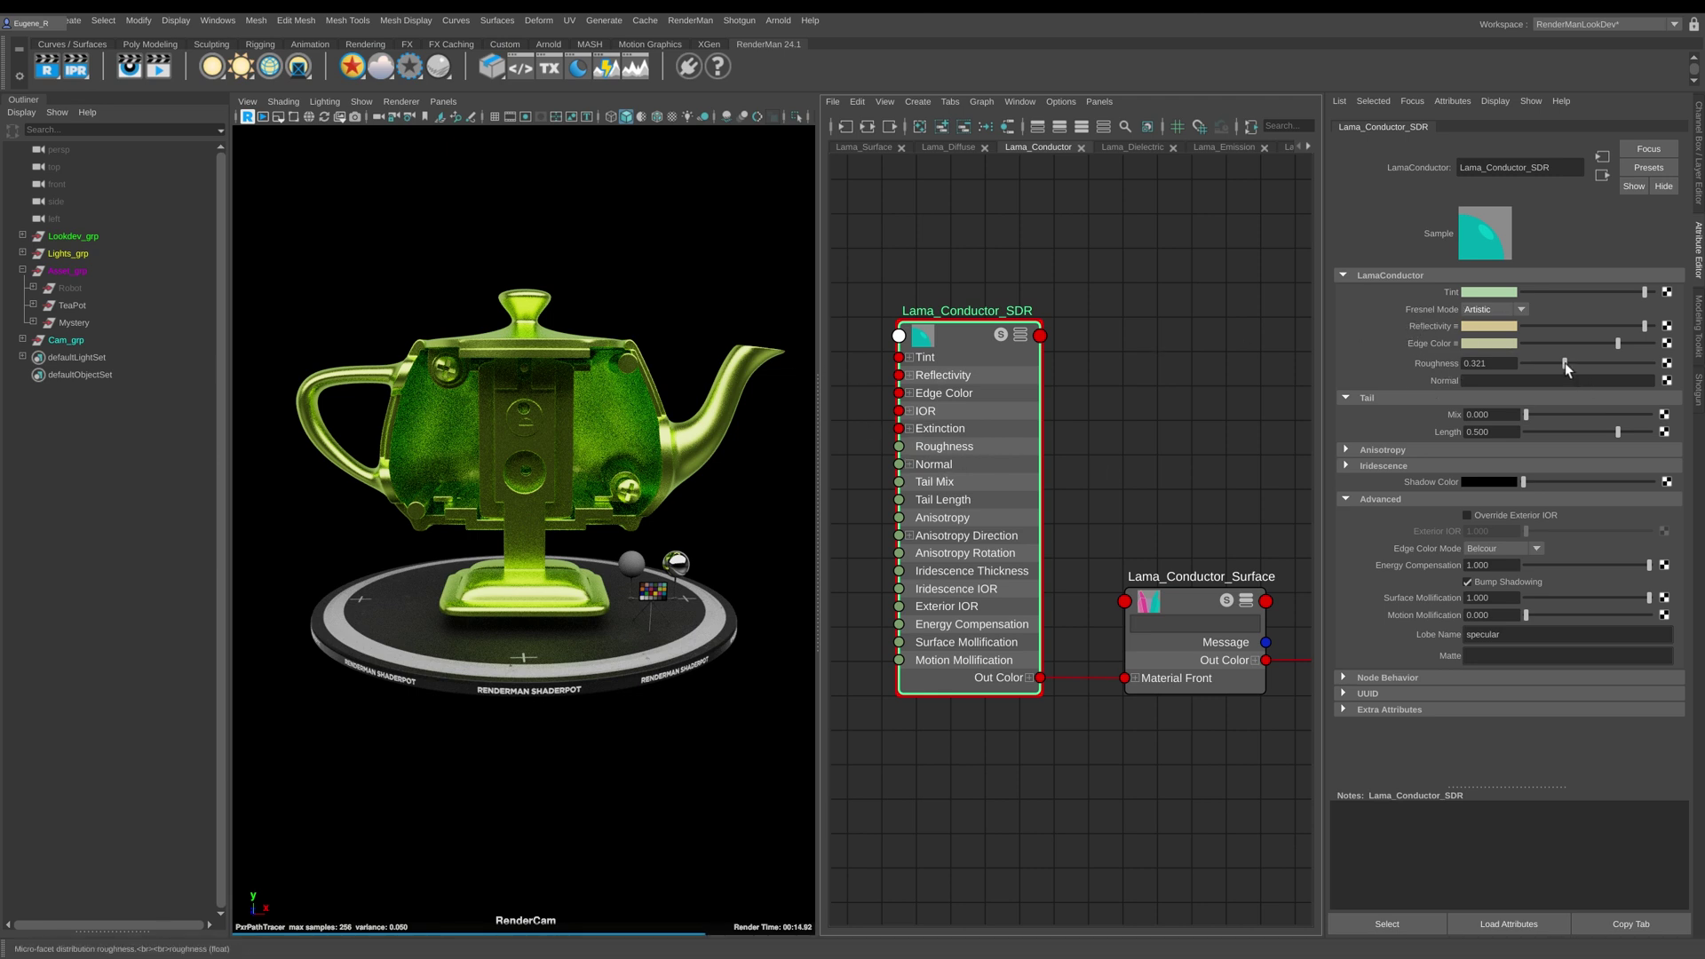
drag(1565, 364, 1536, 364)
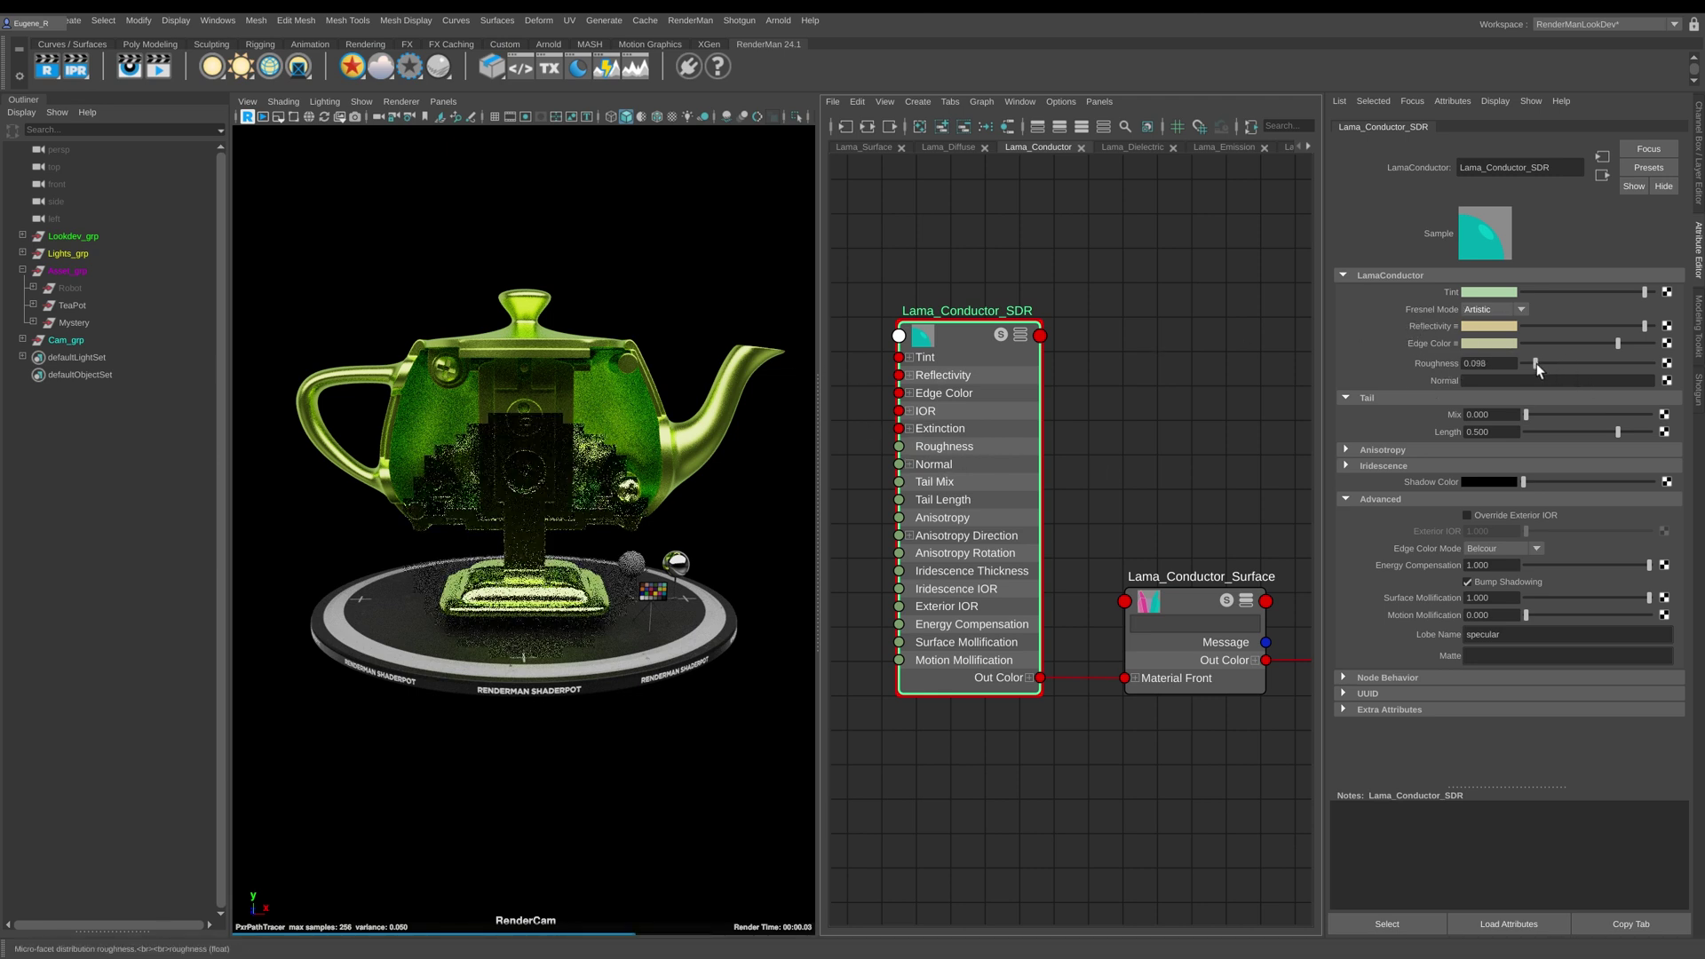
right_click(1440, 365)
click(1443, 387)
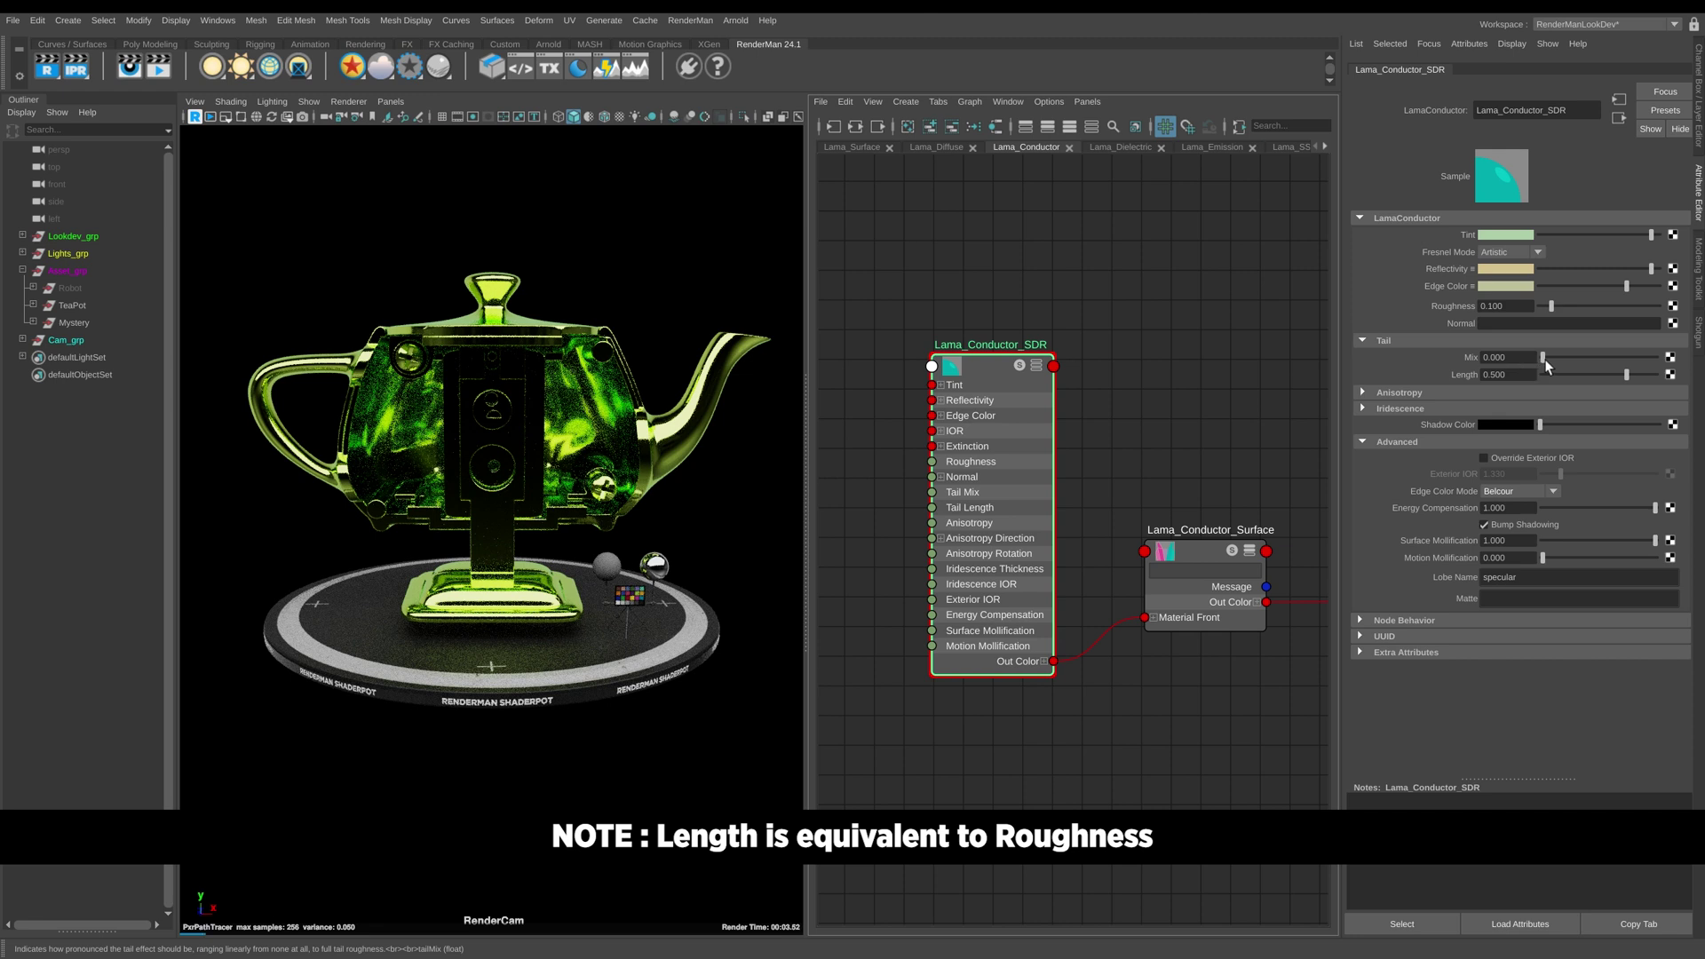
Set the conductor's Tail Length to 0.5 and raise Tail Mix to 0.514
drag(1546, 364, 1564, 357)
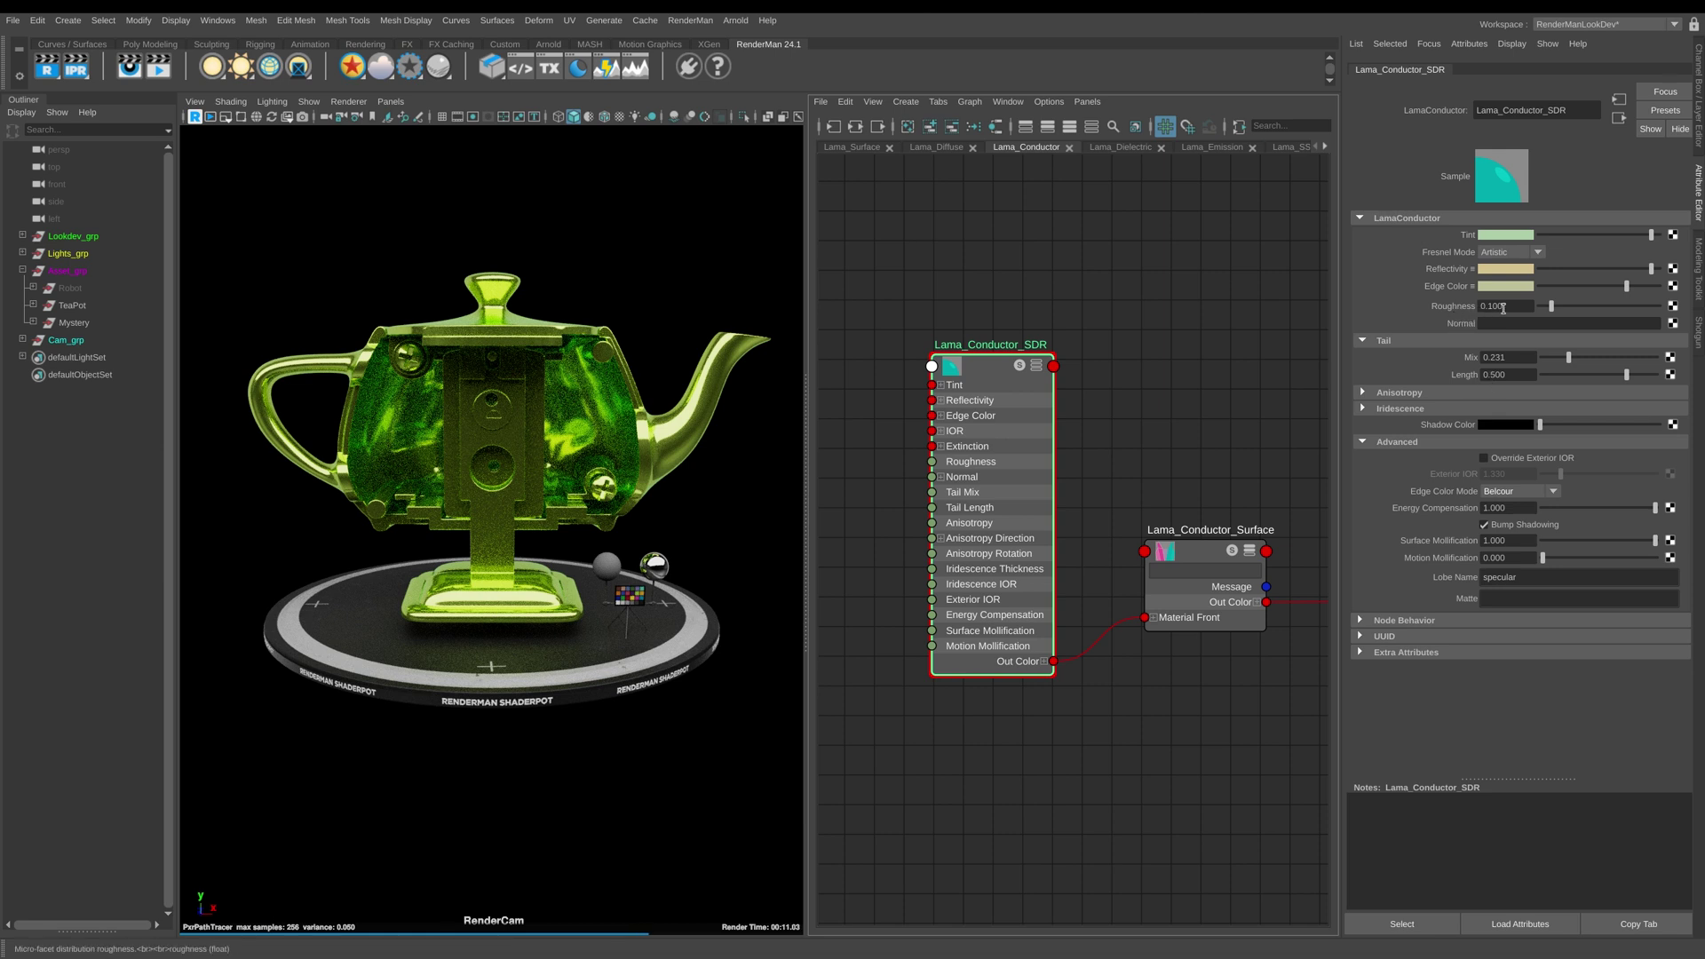
click(1501, 374)
drag(1501, 374, 1488, 372)
text(0)
key(Return)
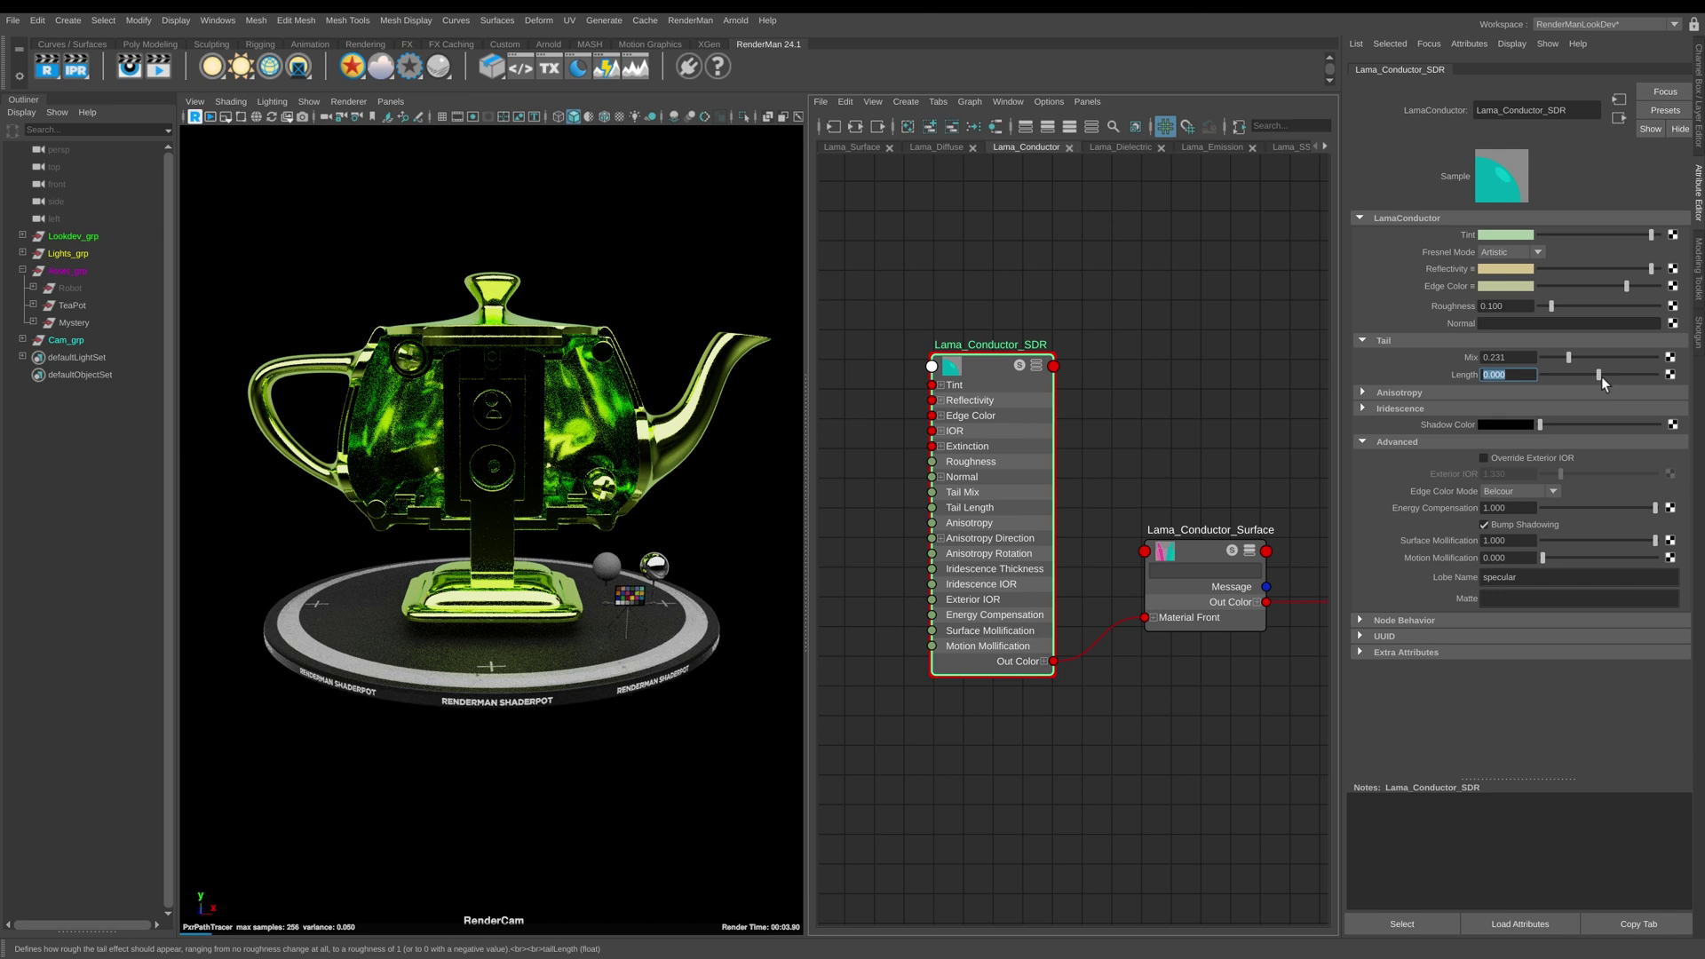
drag(1601, 376, 1622, 371)
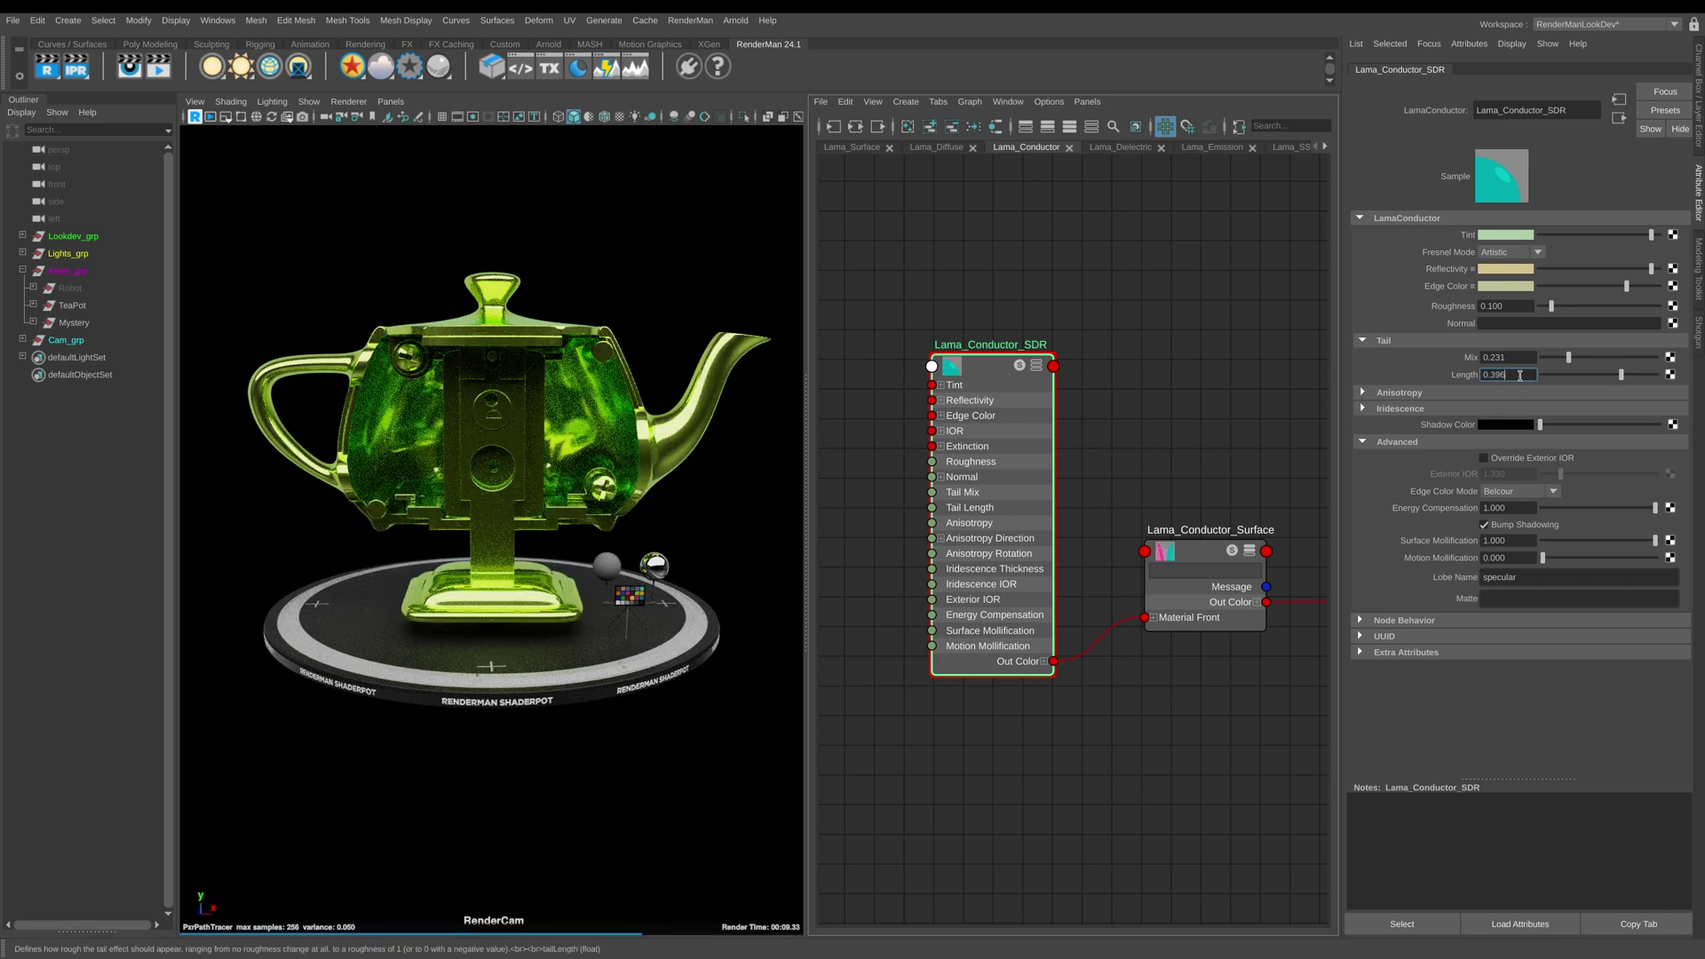
double_click(1513, 376)
text(0.5)
key(Return)
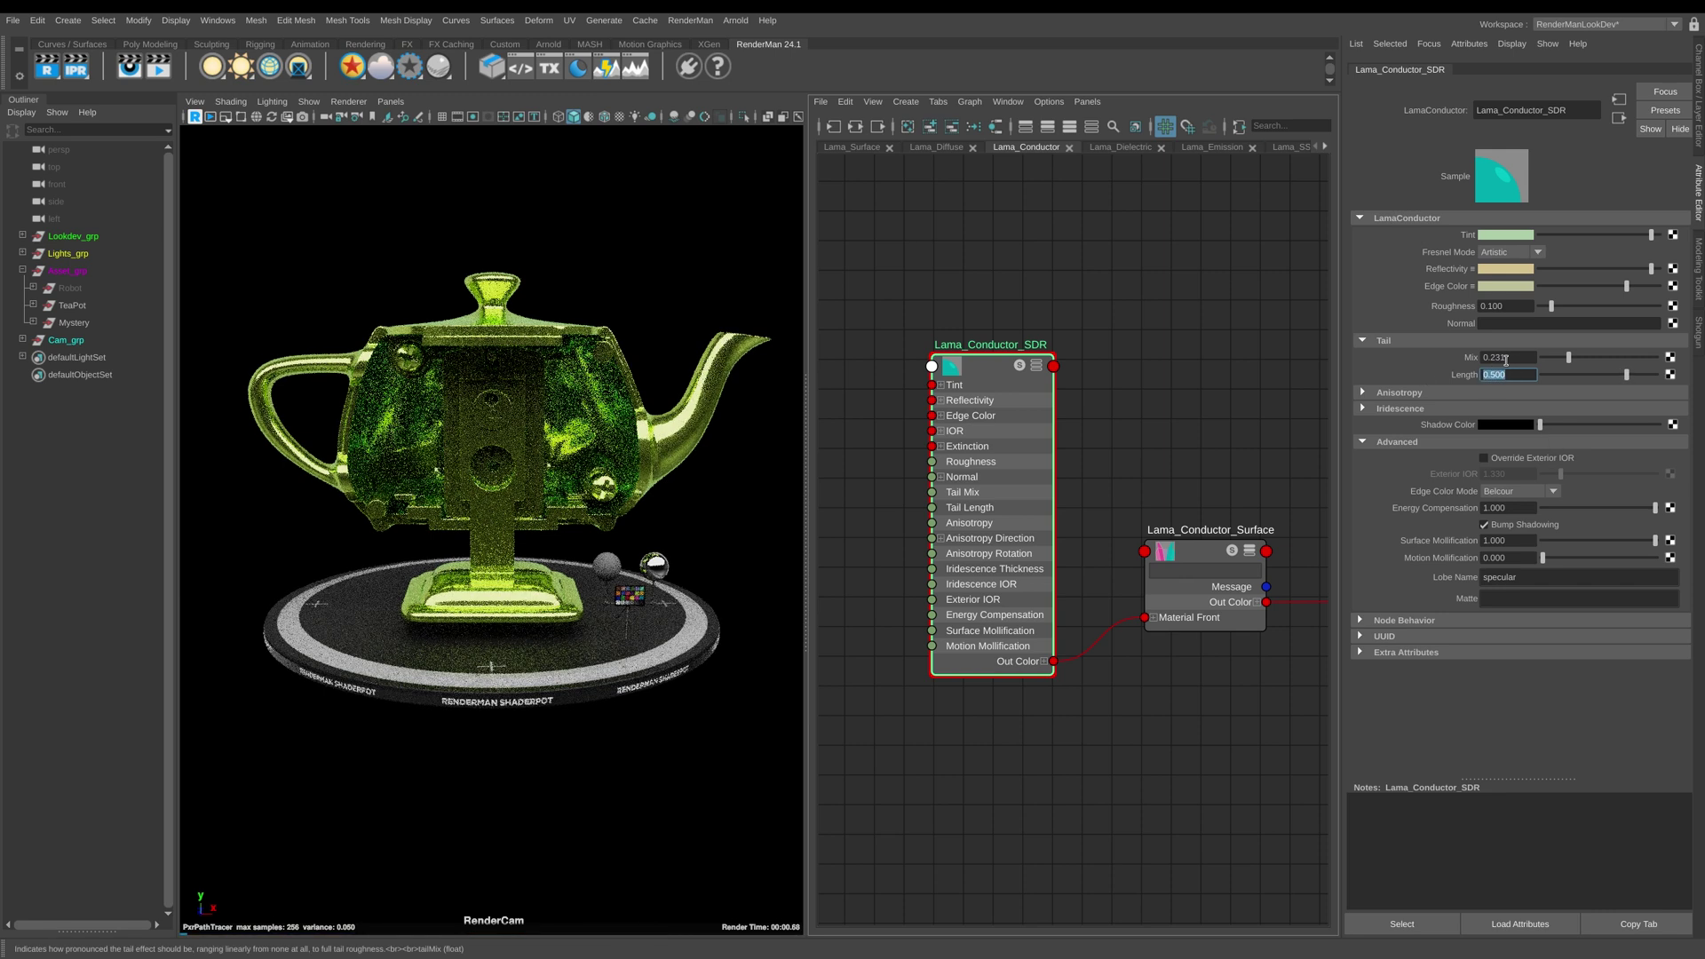
drag(1568, 357, 1599, 357)
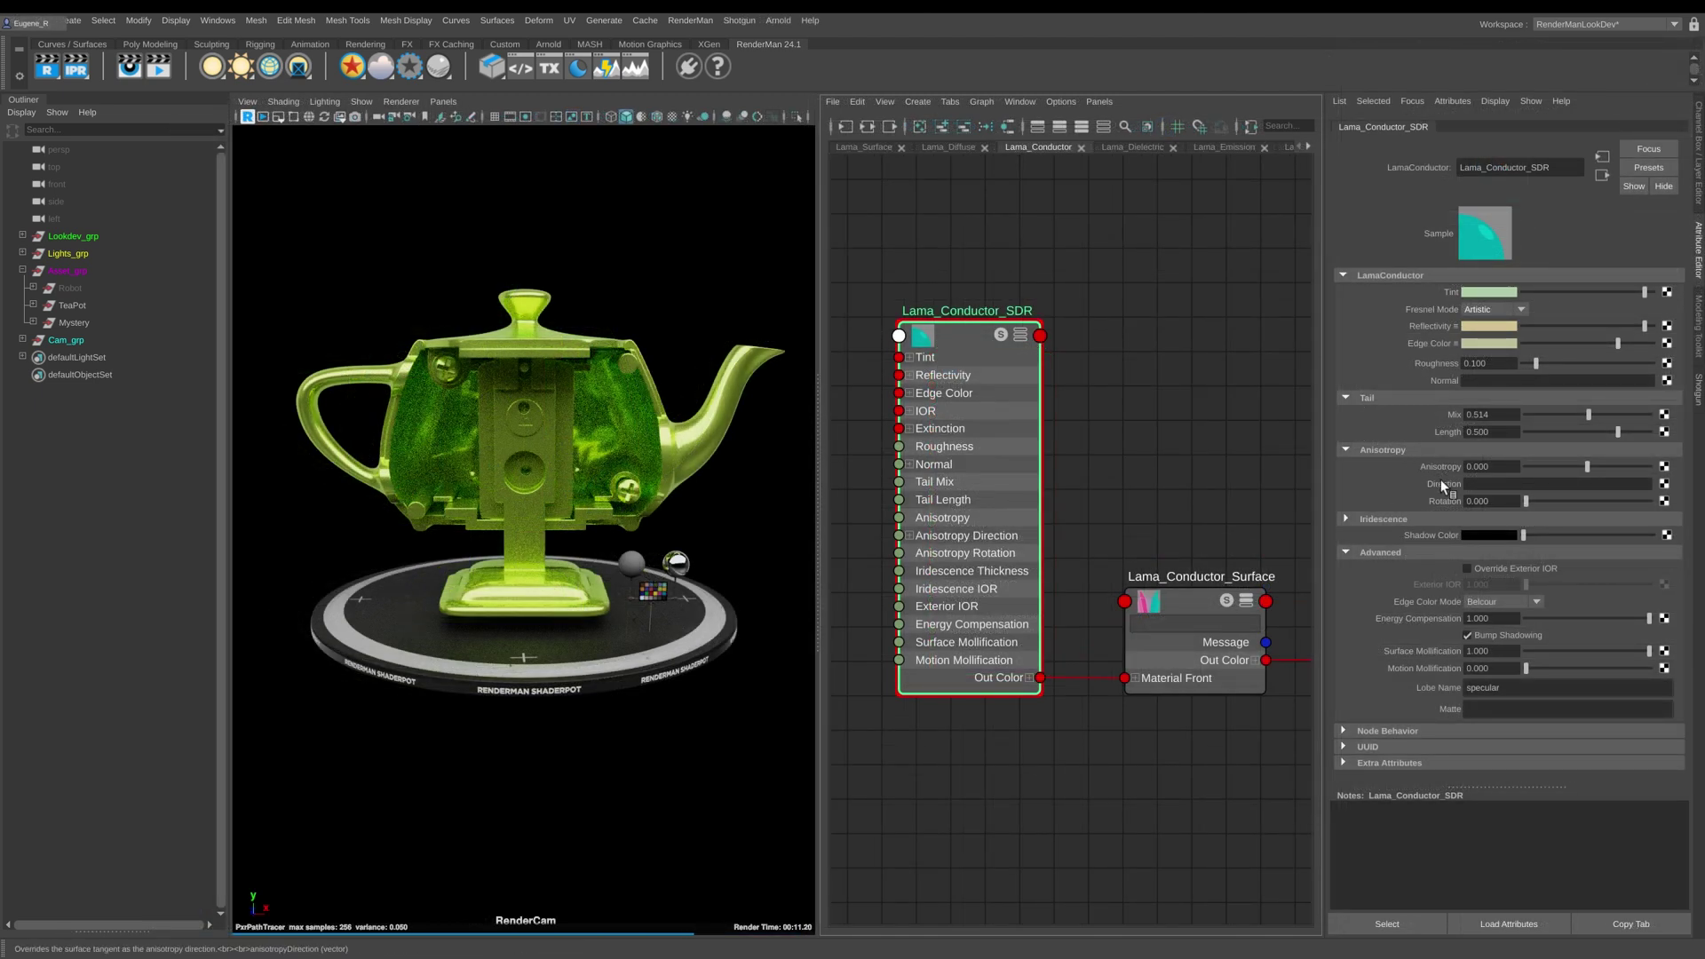
Try Anisotropy at -0.686 and 0.719, reset it to 0, and lower Tail Mix to 0.205
drag(1586, 468, 1546, 468)
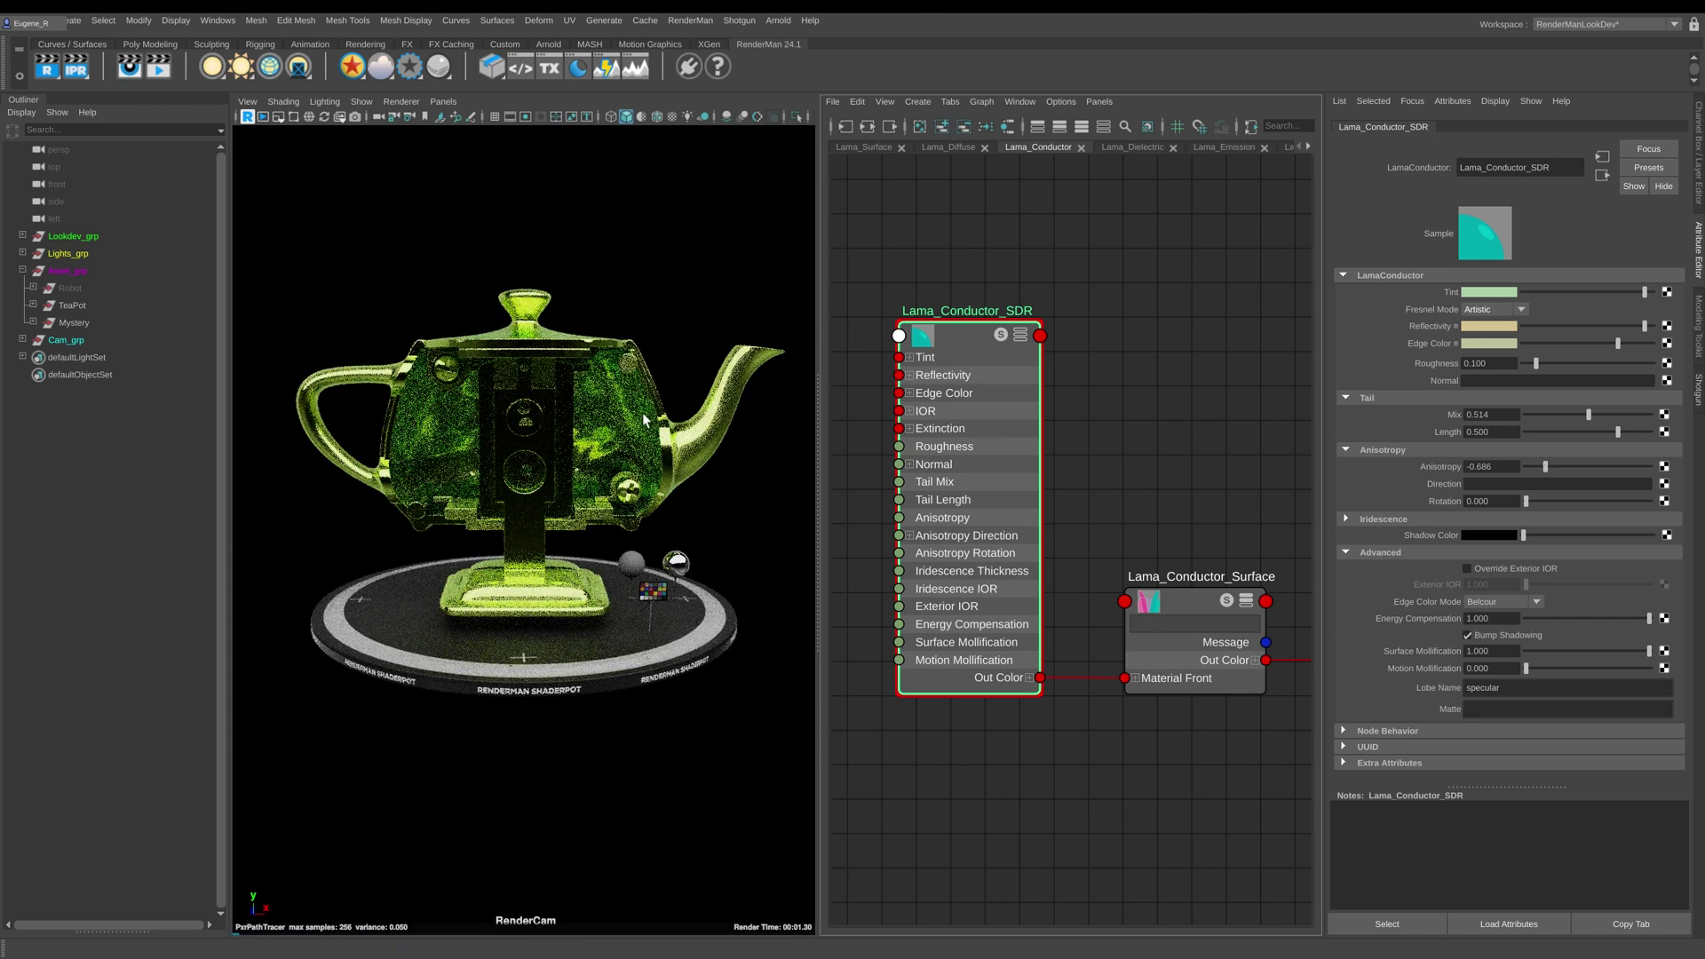
drag(1546, 466, 1622, 458)
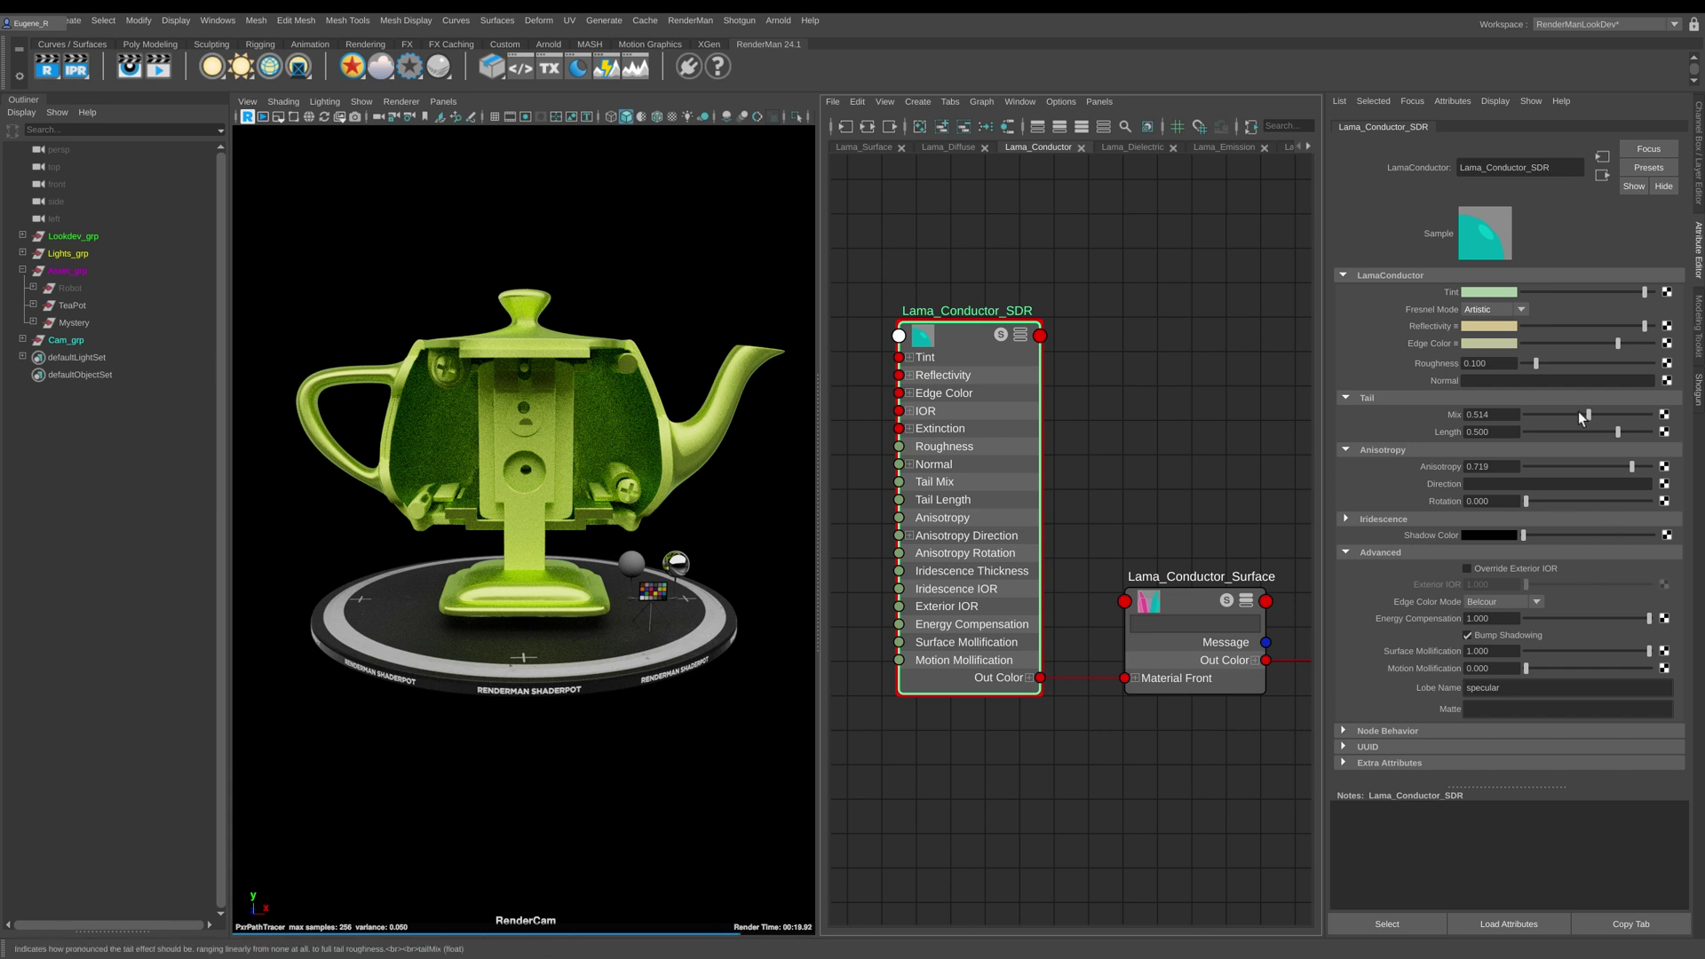
drag(1579, 412, 1553, 413)
double_click(1461, 467)
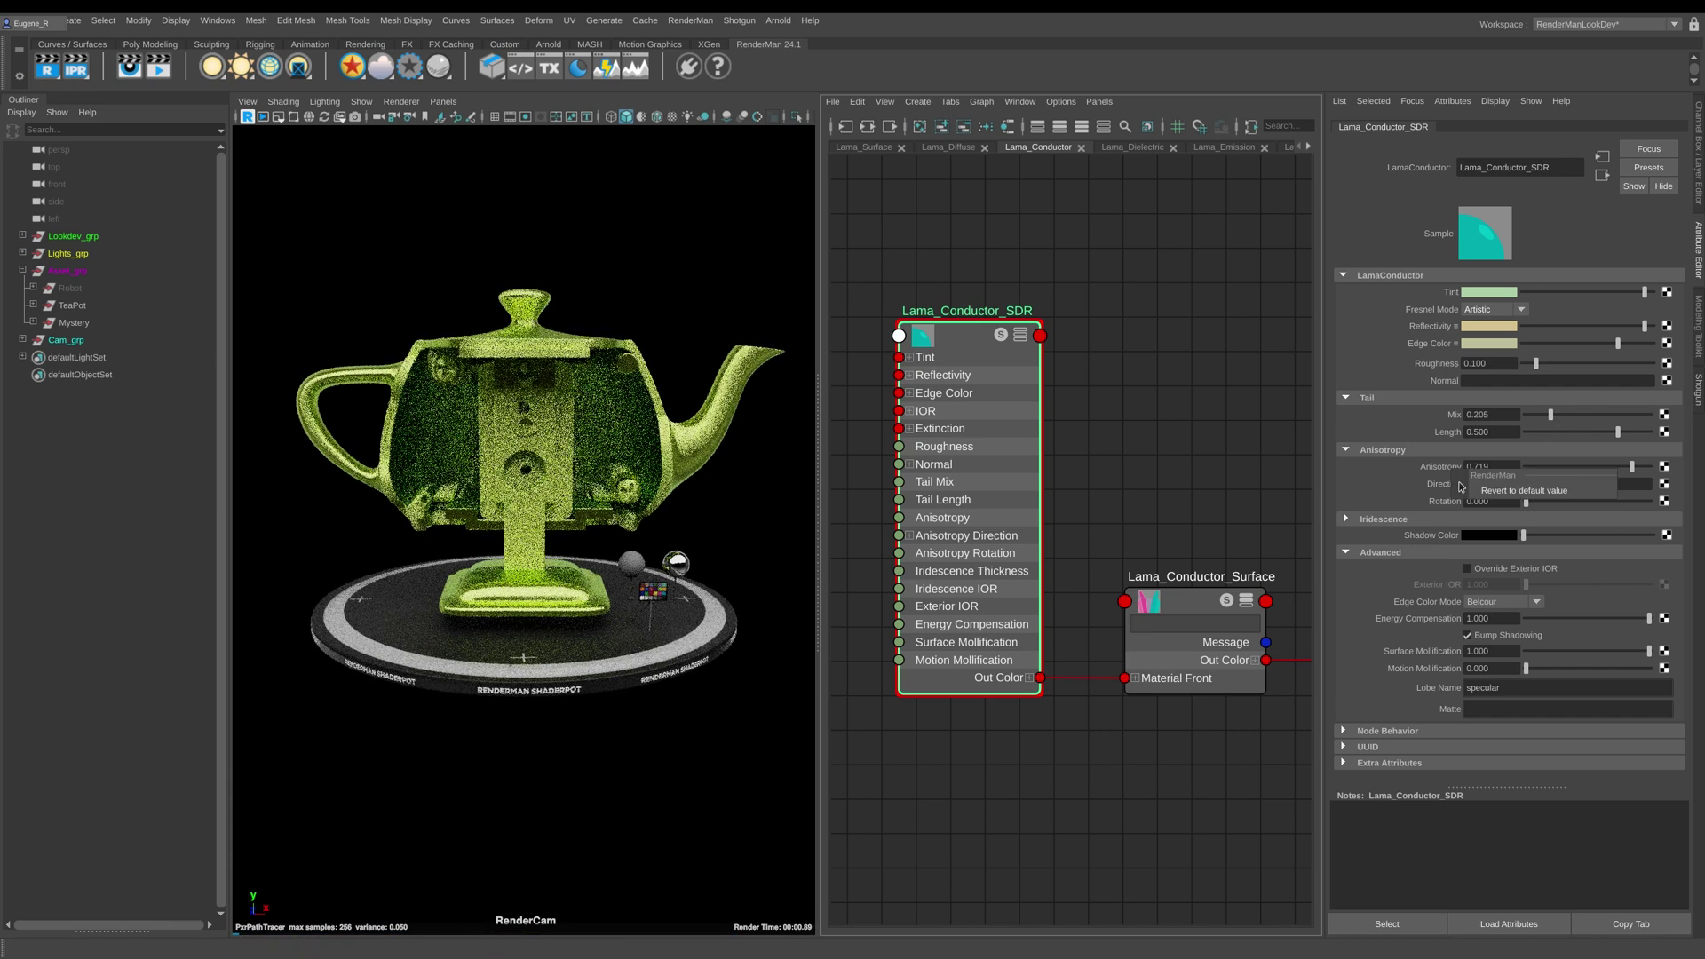
text(0)
key(Return)
click(1388, 522)
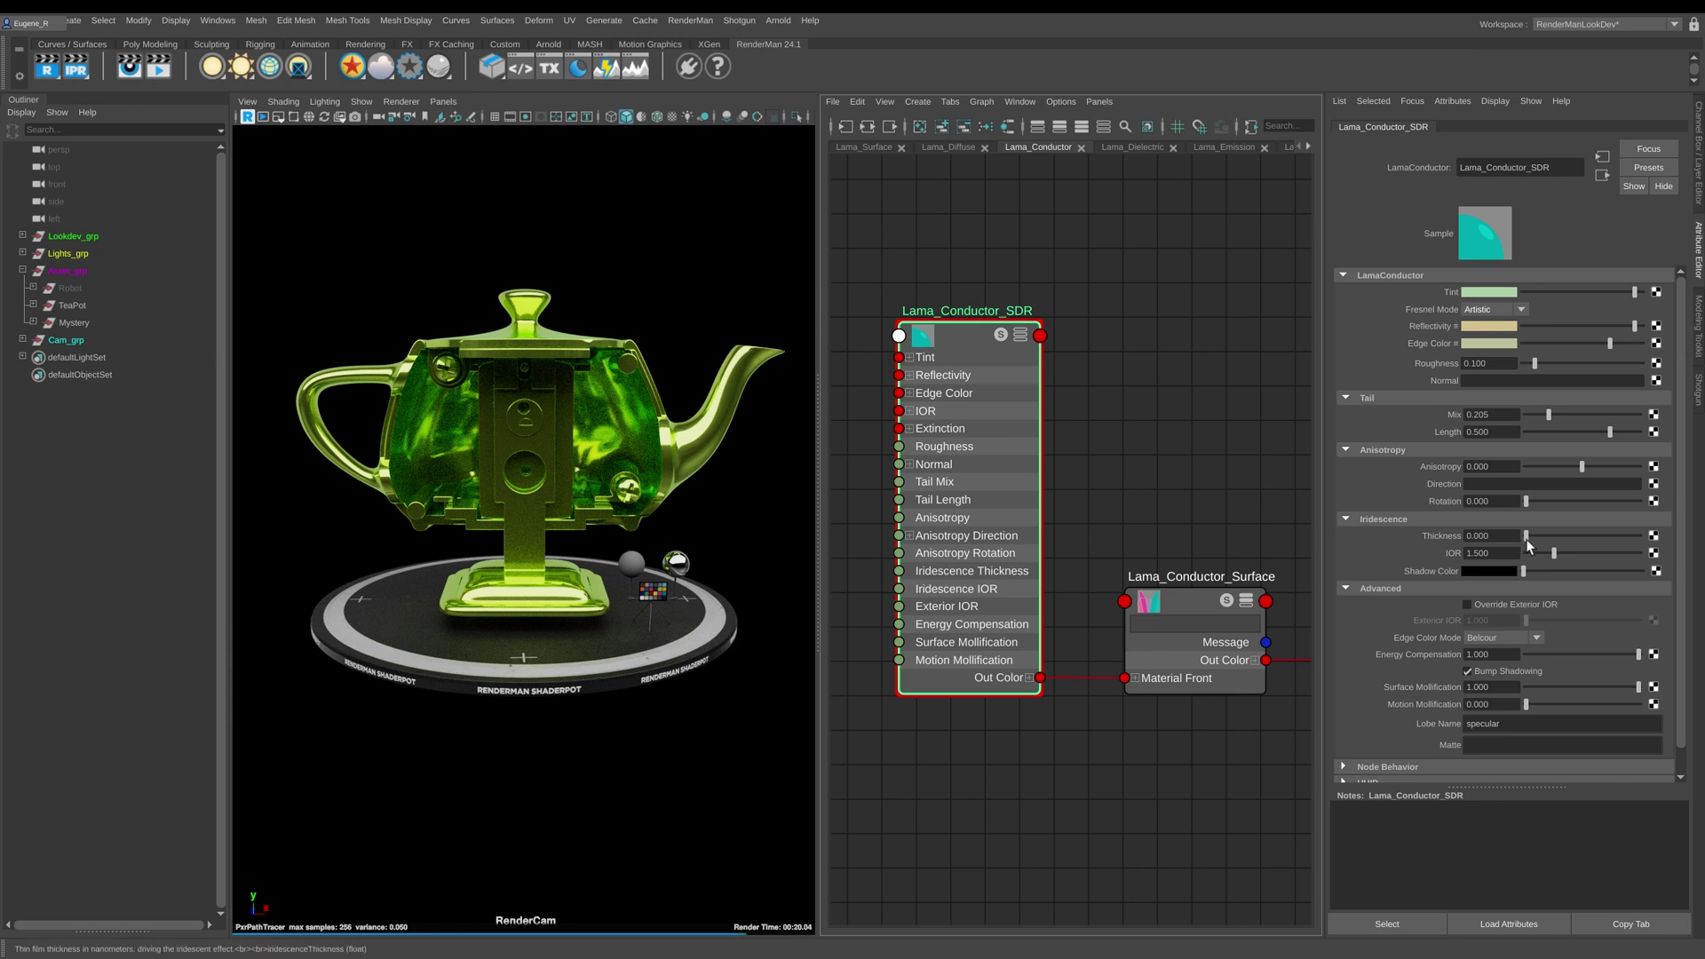
Try Iridescence Thickness values of 1.183 and 160.947, then settle on 33.136
drag(1528, 544, 1527, 543)
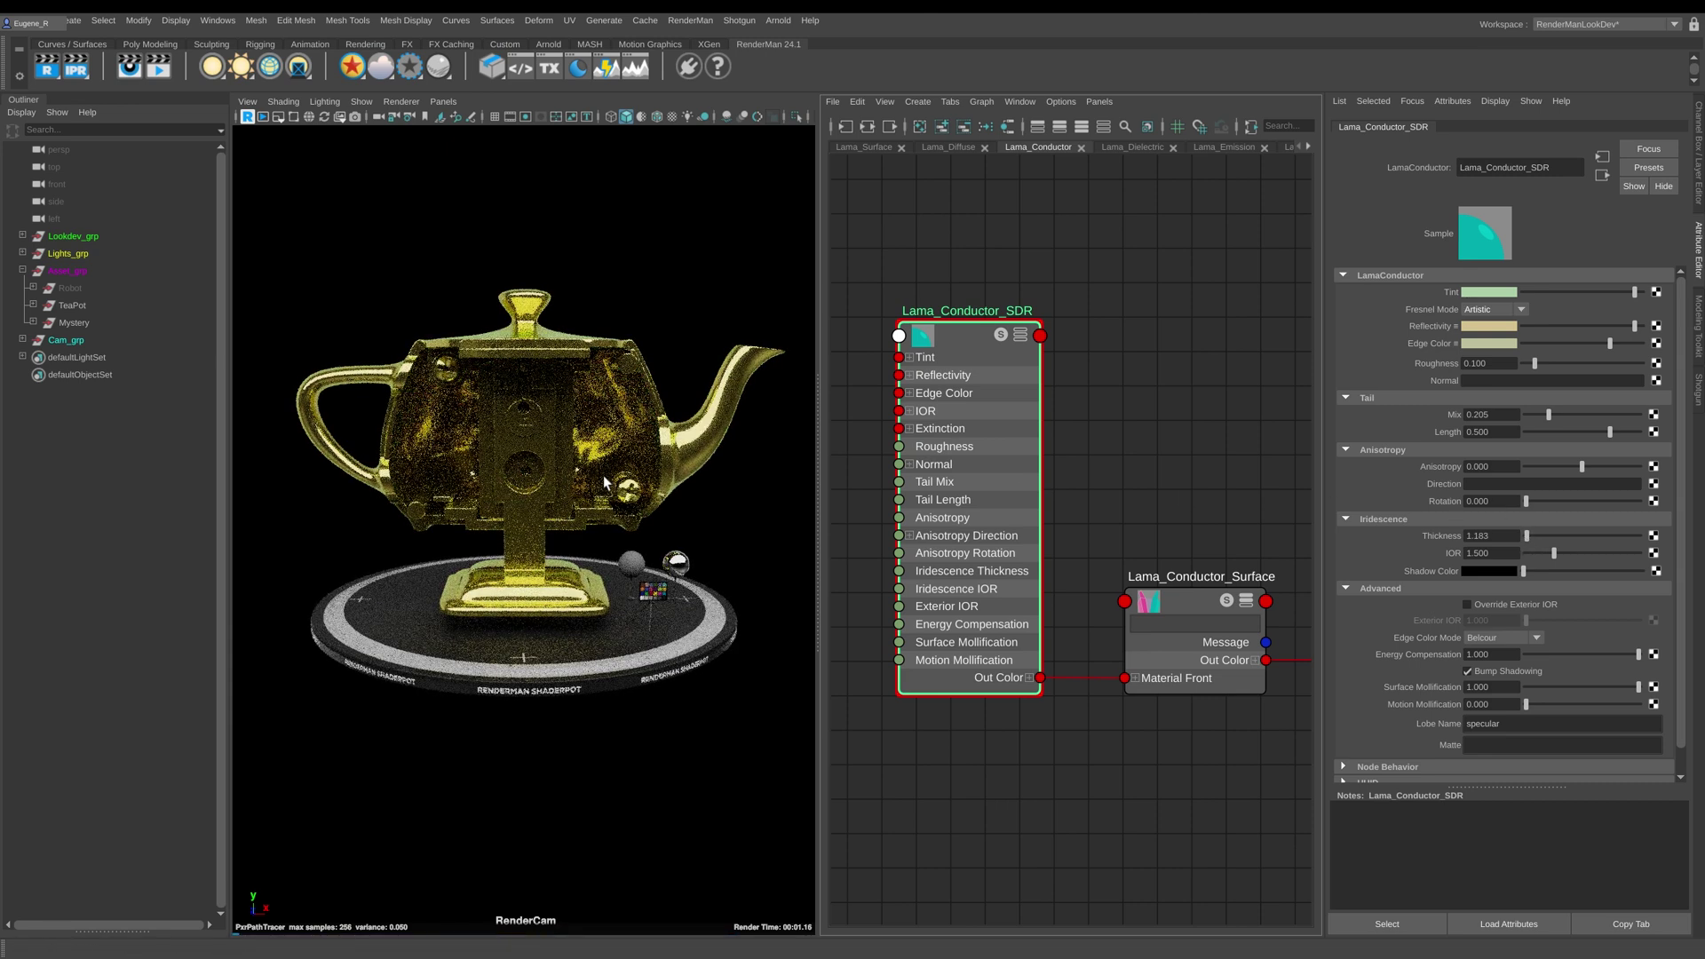
drag(1526, 535, 1616, 536)
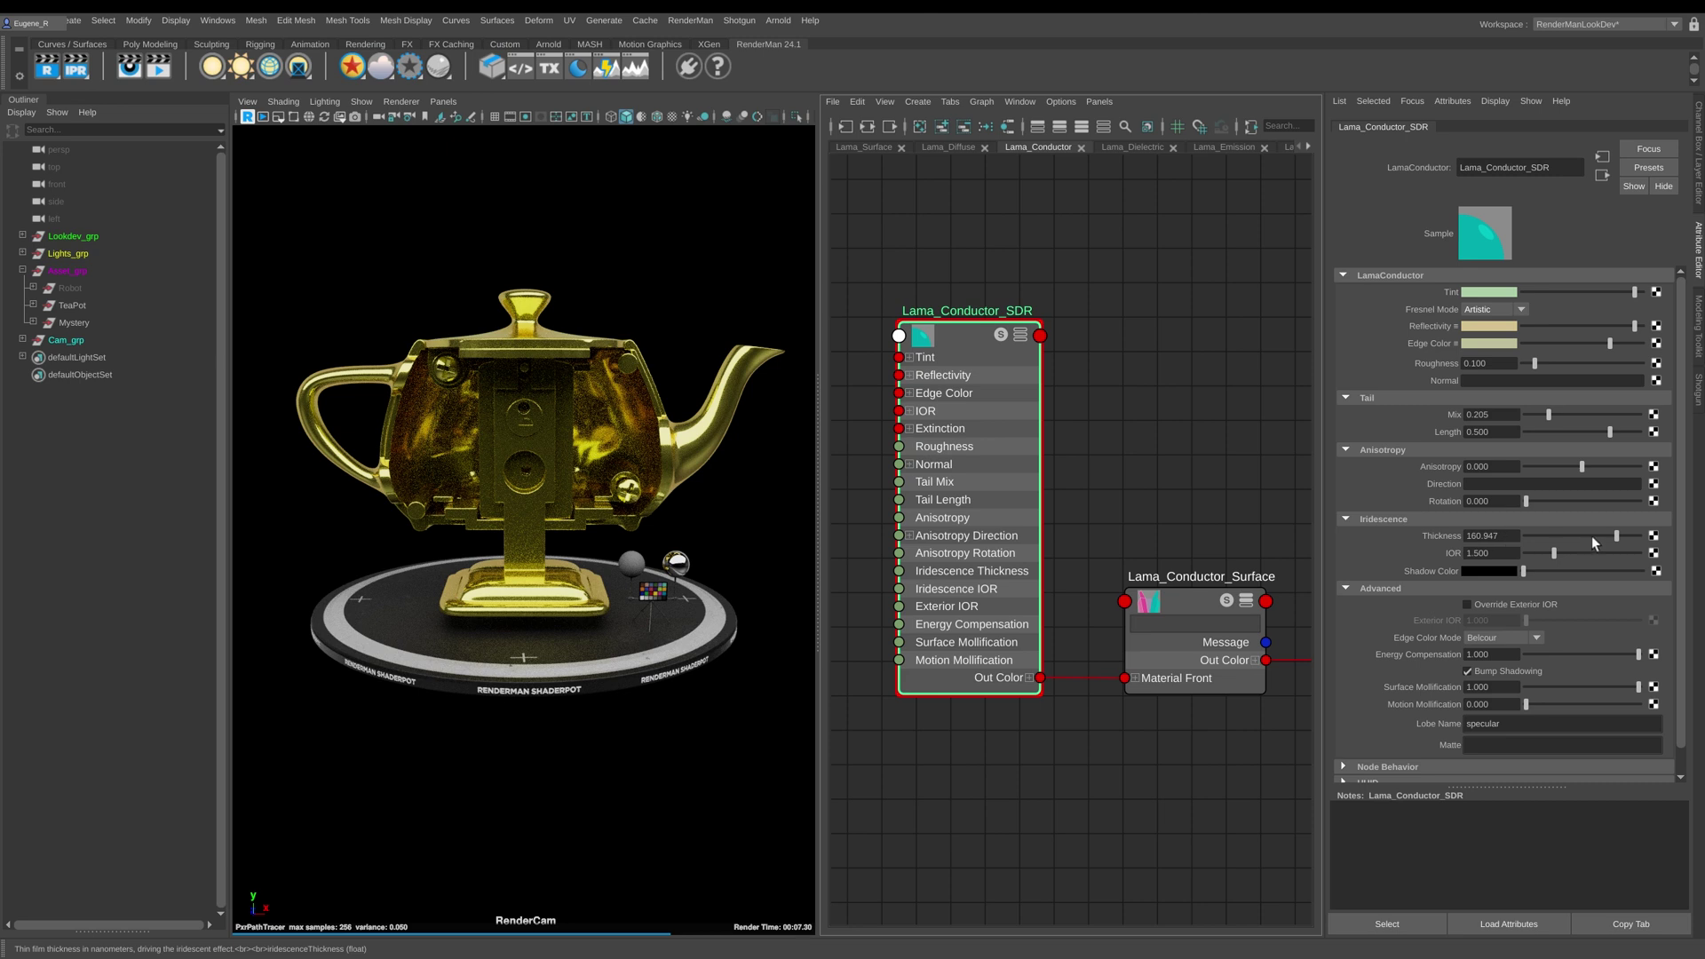
drag(1592, 536, 1544, 536)
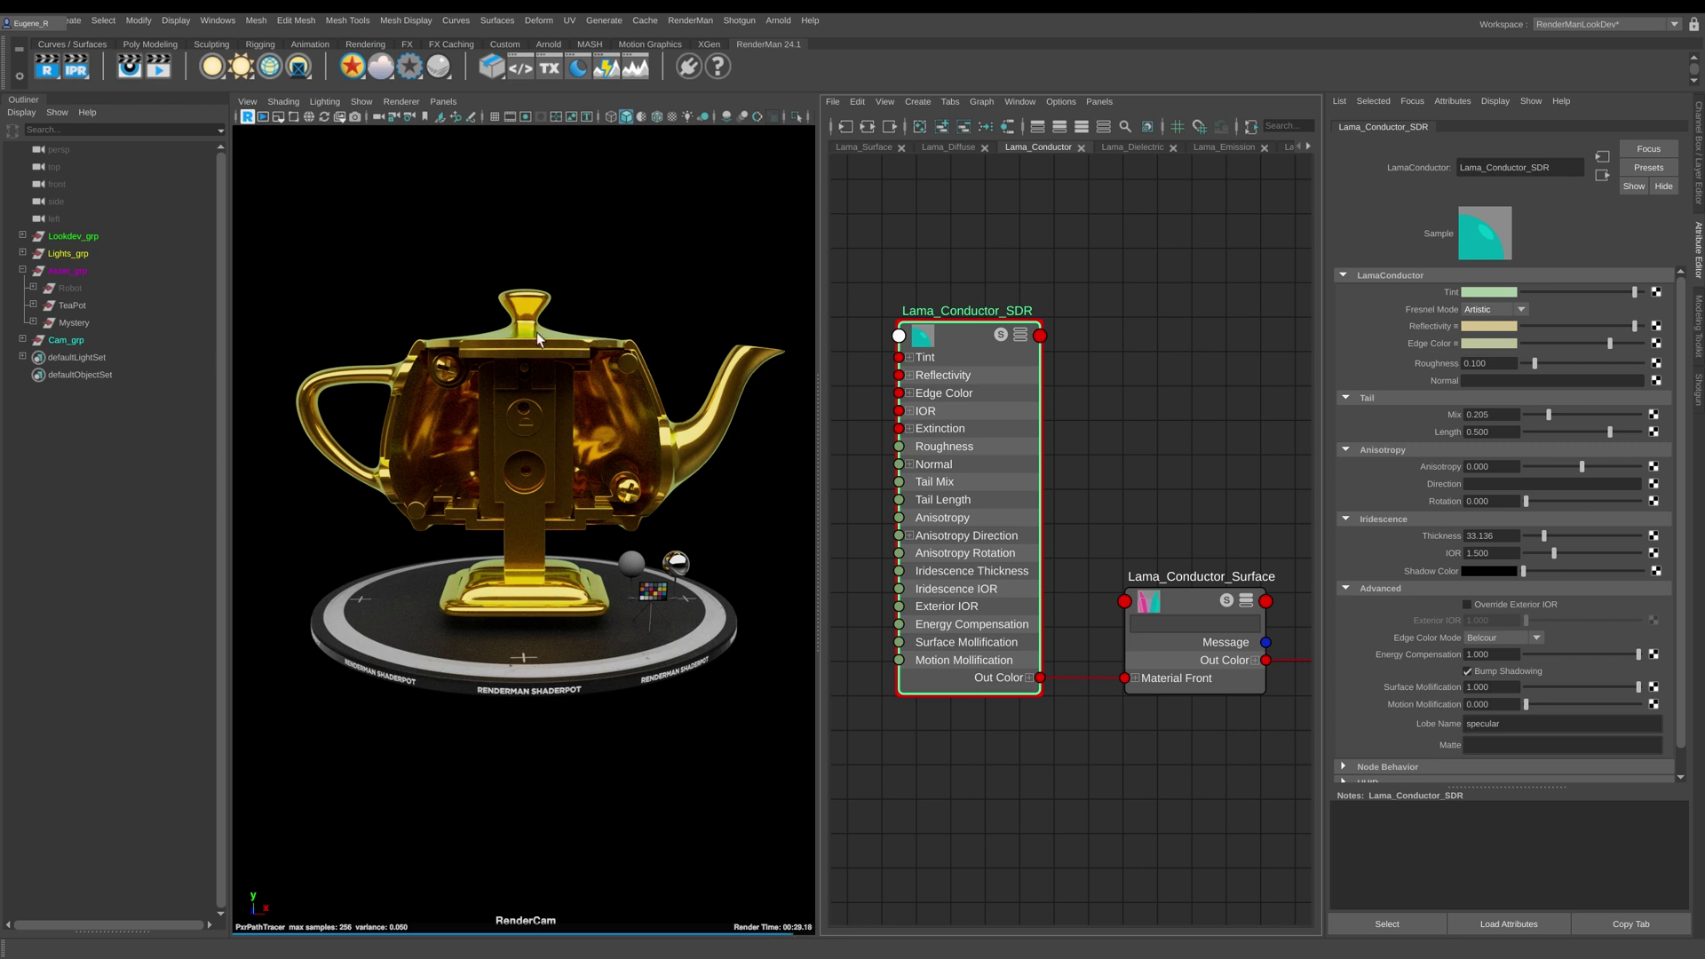
double_click(1483, 723)
click(1507, 725)
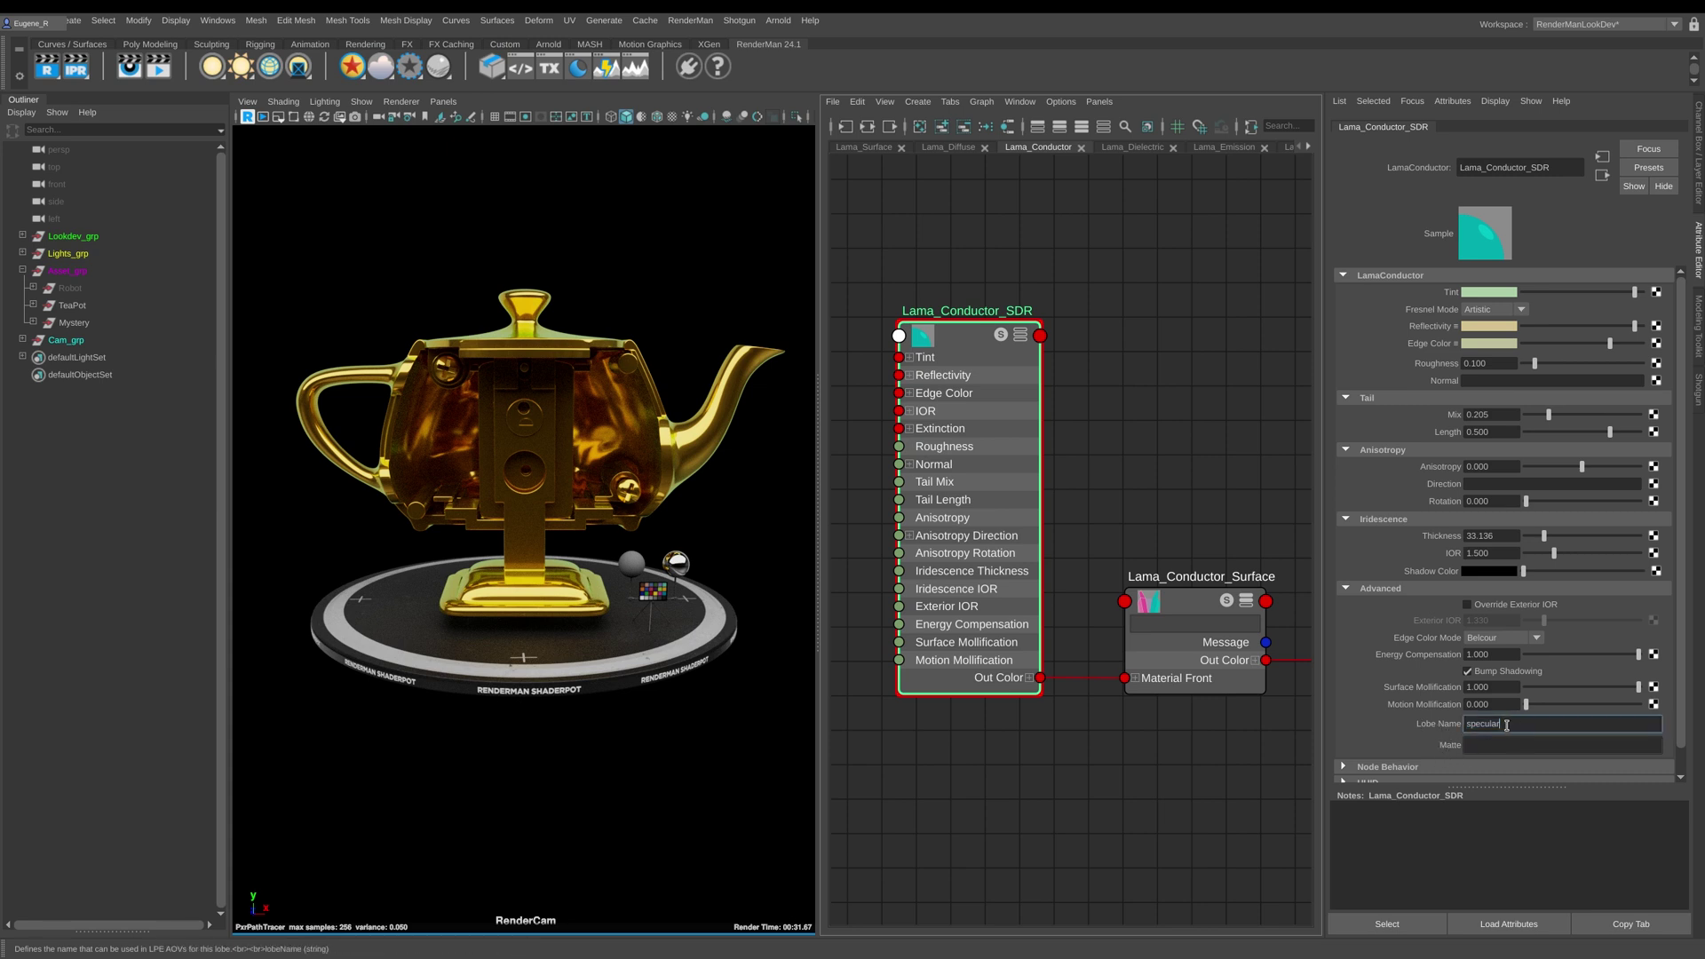